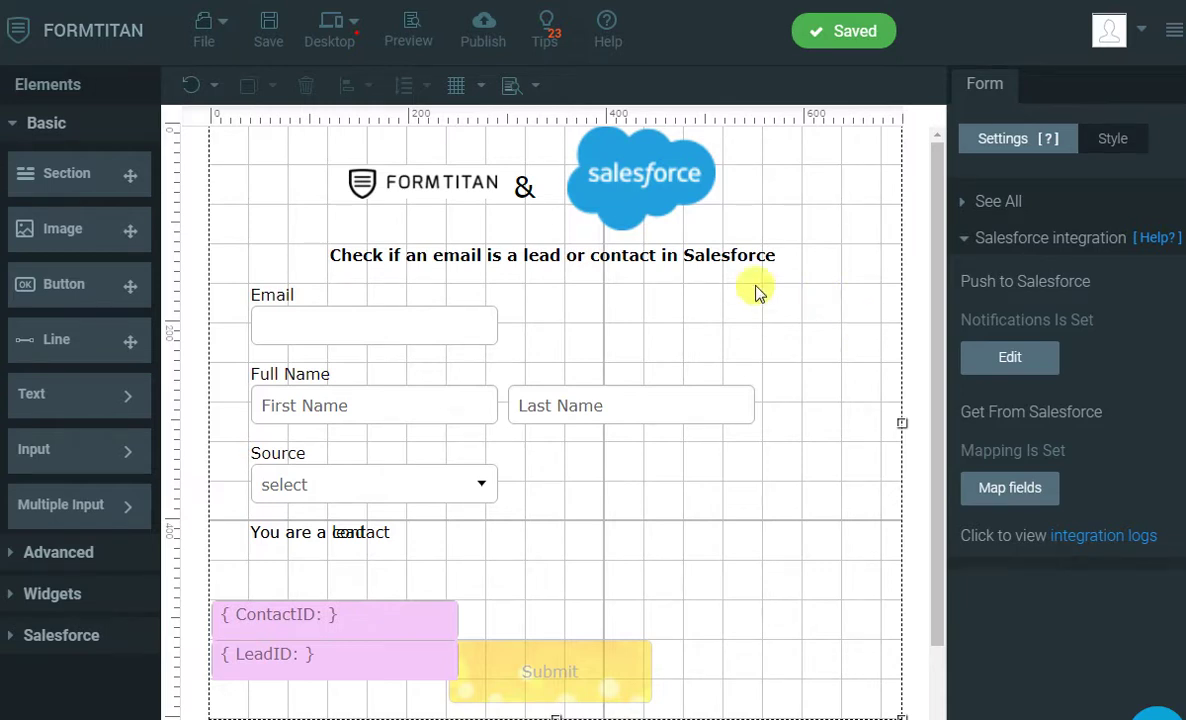
# Inspect the settings of the Email, ContactID and LeadID form fields.
pyautogui.click(470, 325)
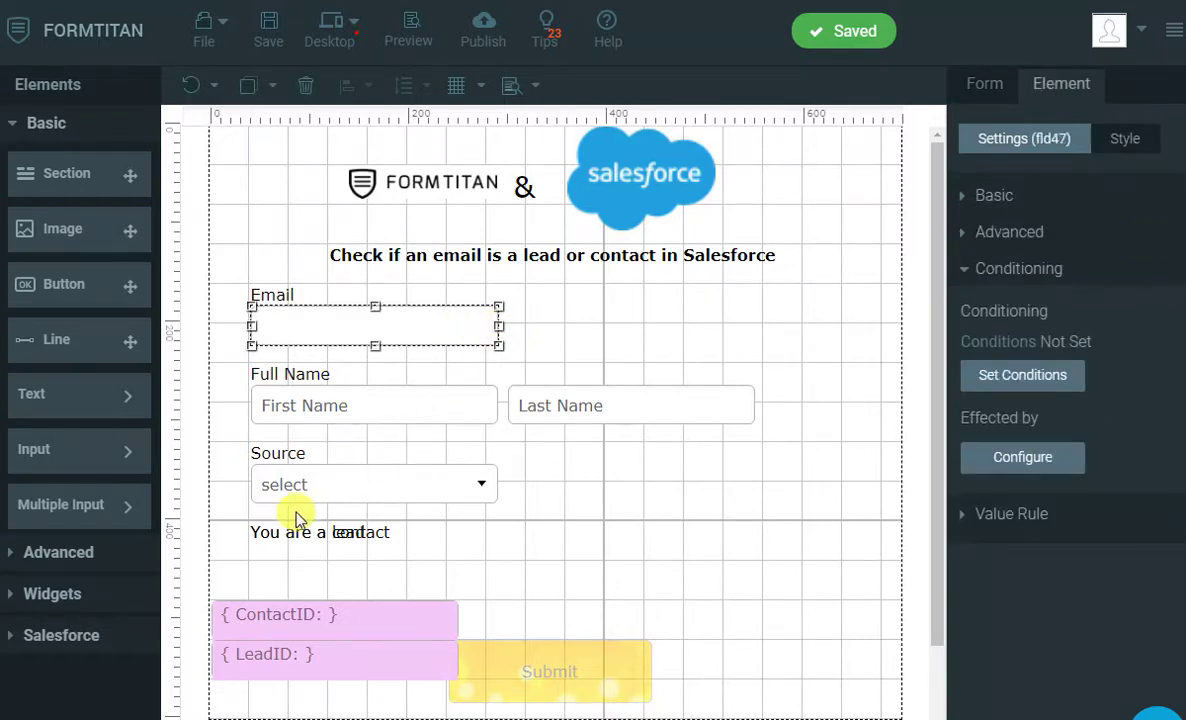
pyautogui.click(276, 538)
pyautogui.click(322, 625)
pyautogui.click(307, 664)
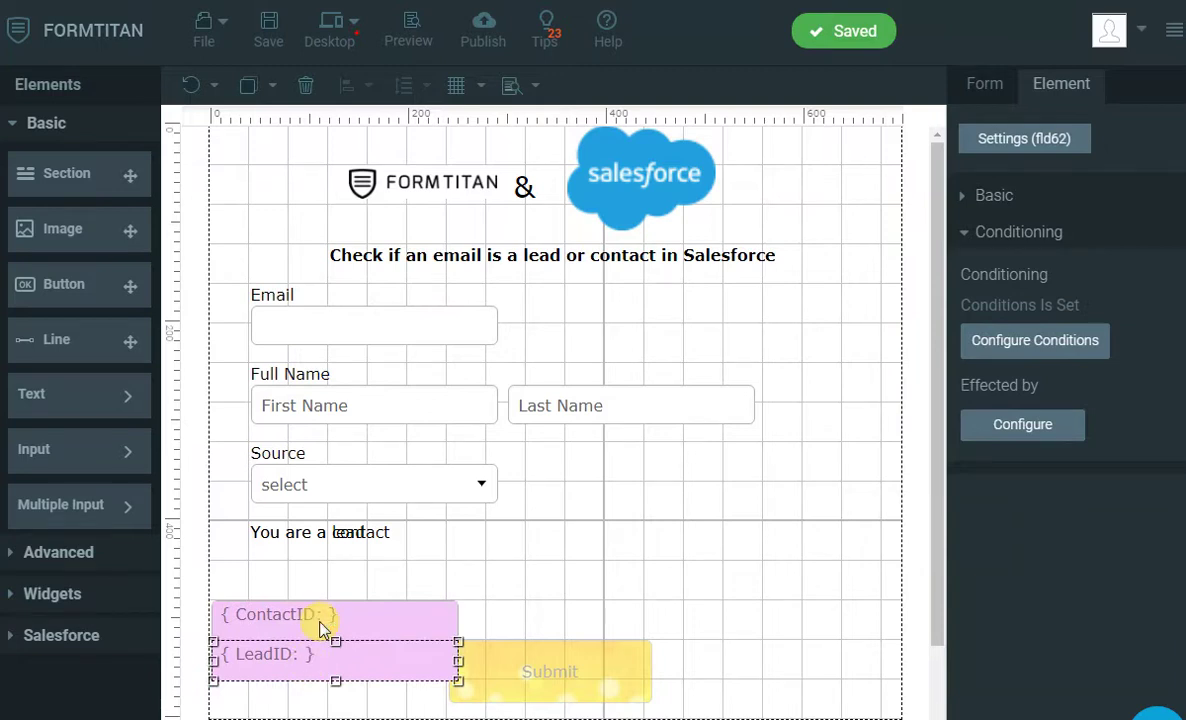
pyautogui.click(320, 626)
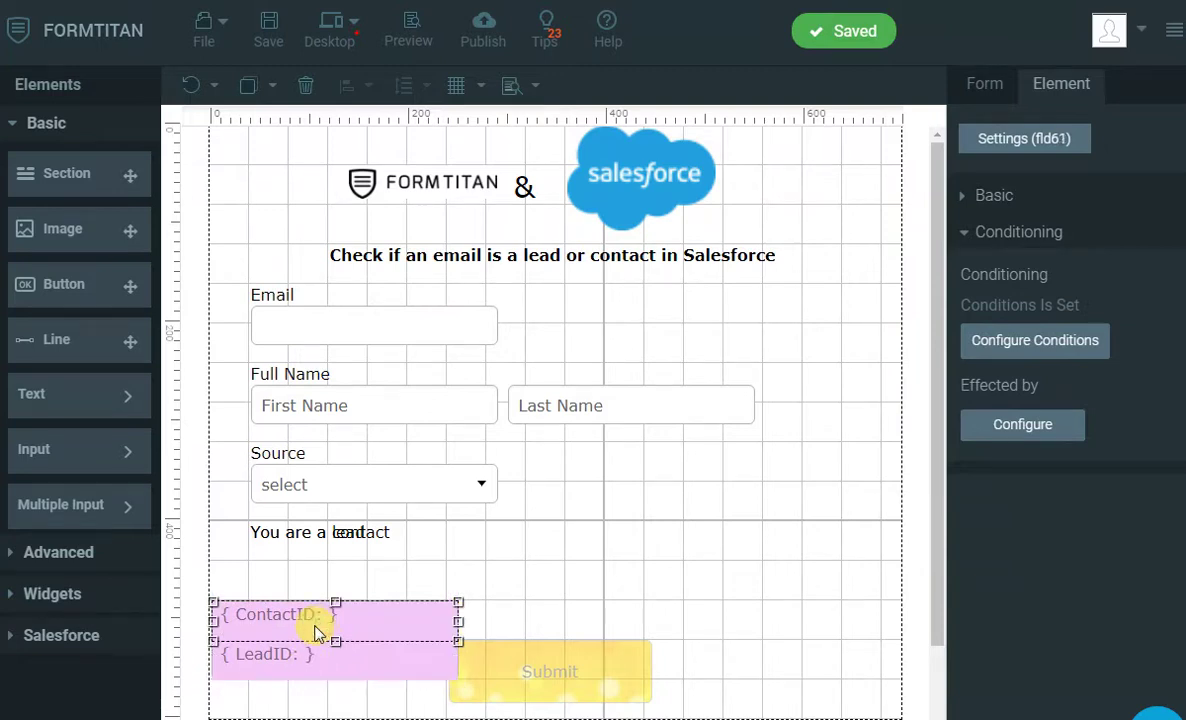
# Review the ContactID field's display conditions and close them without changes.
pyautogui.click(1062, 340)
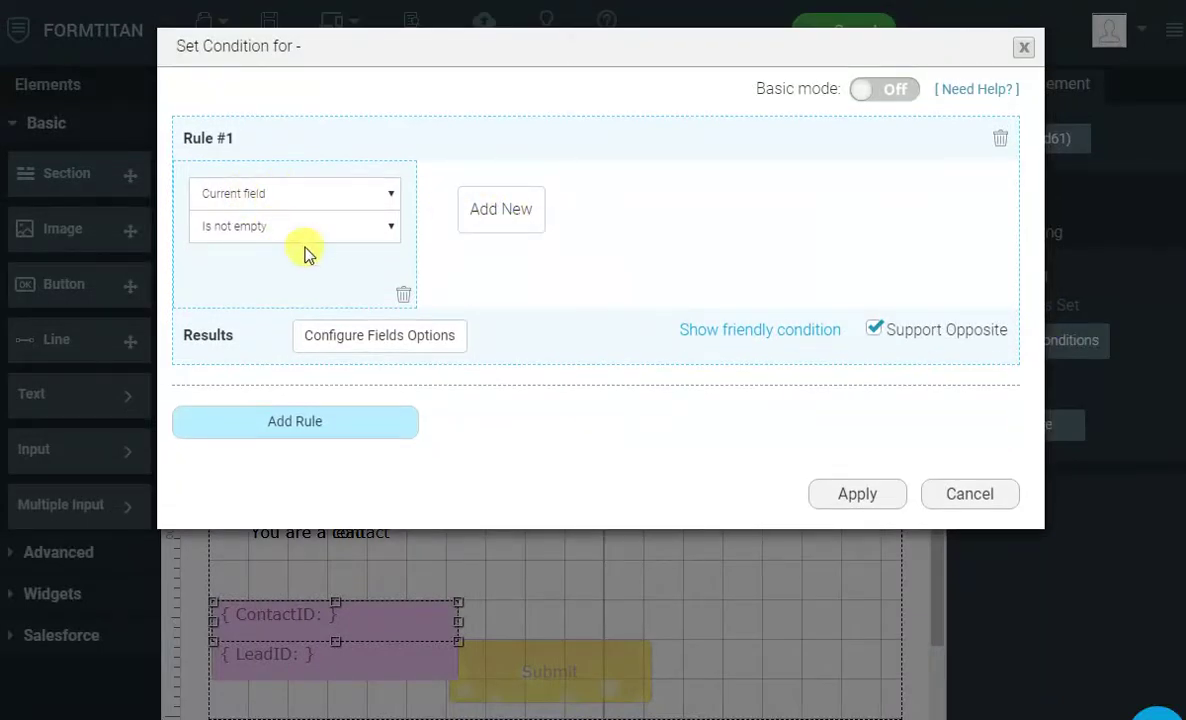
pyautogui.click(373, 337)
pyautogui.scroll(-2, 612, 333)
pyautogui.scroll(-3, 612, 333)
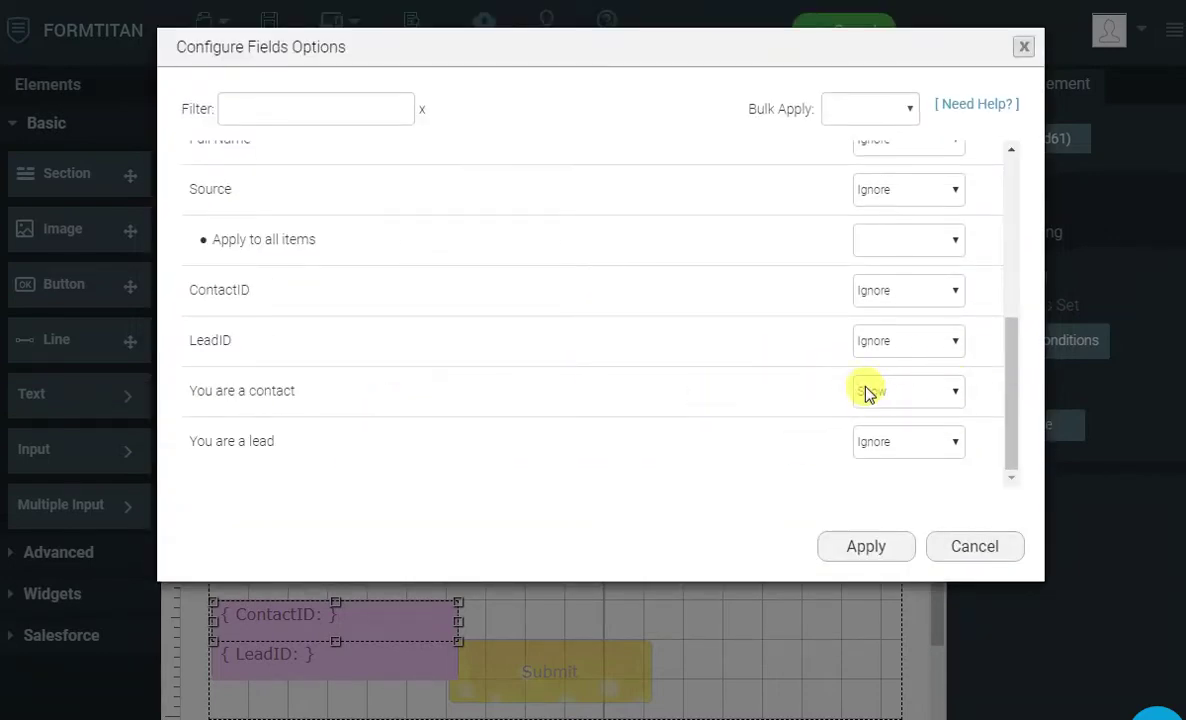
pyautogui.click(1000, 558)
pyautogui.click(957, 497)
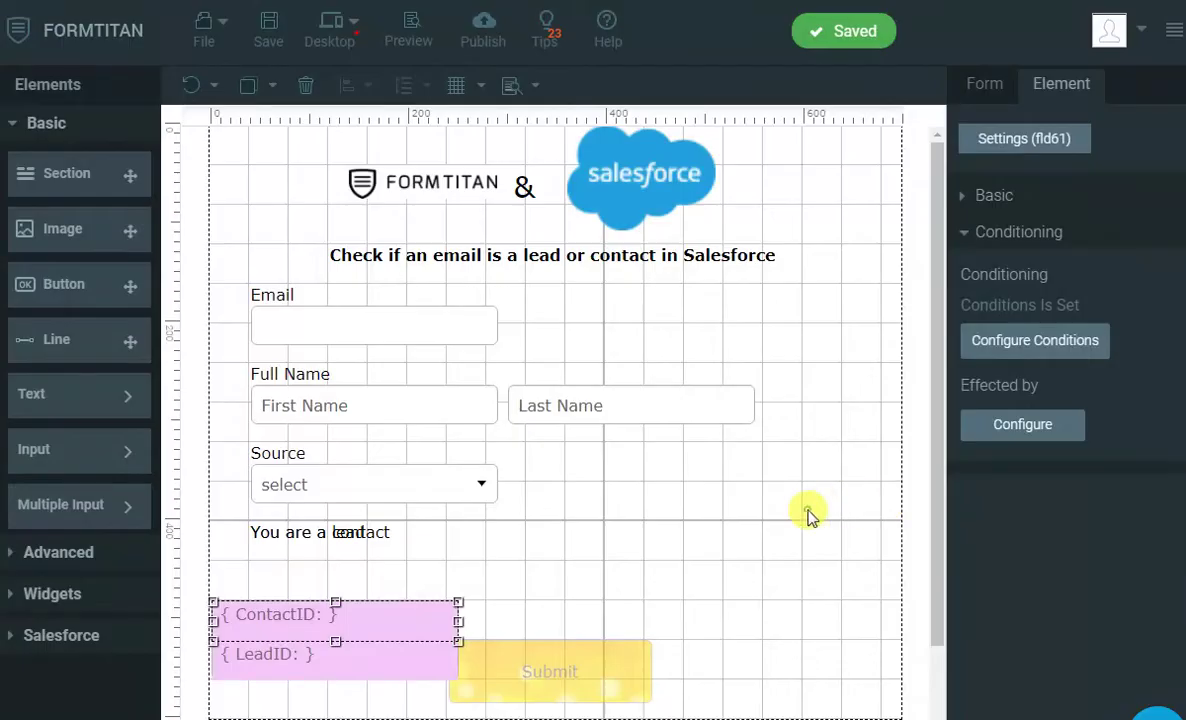
pyautogui.click(808, 515)
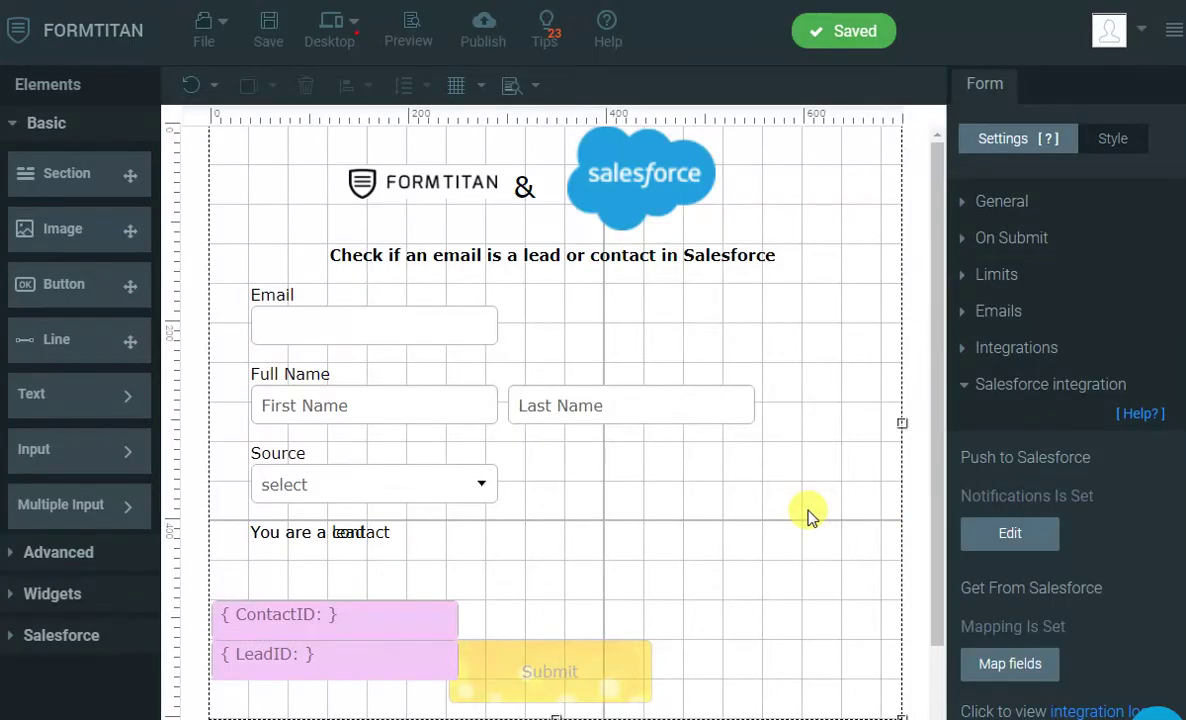
# Add a Salesforce Contact object lookup under Get From Salesforce.
pyautogui.click(1040, 664)
pyautogui.click(270, 280)
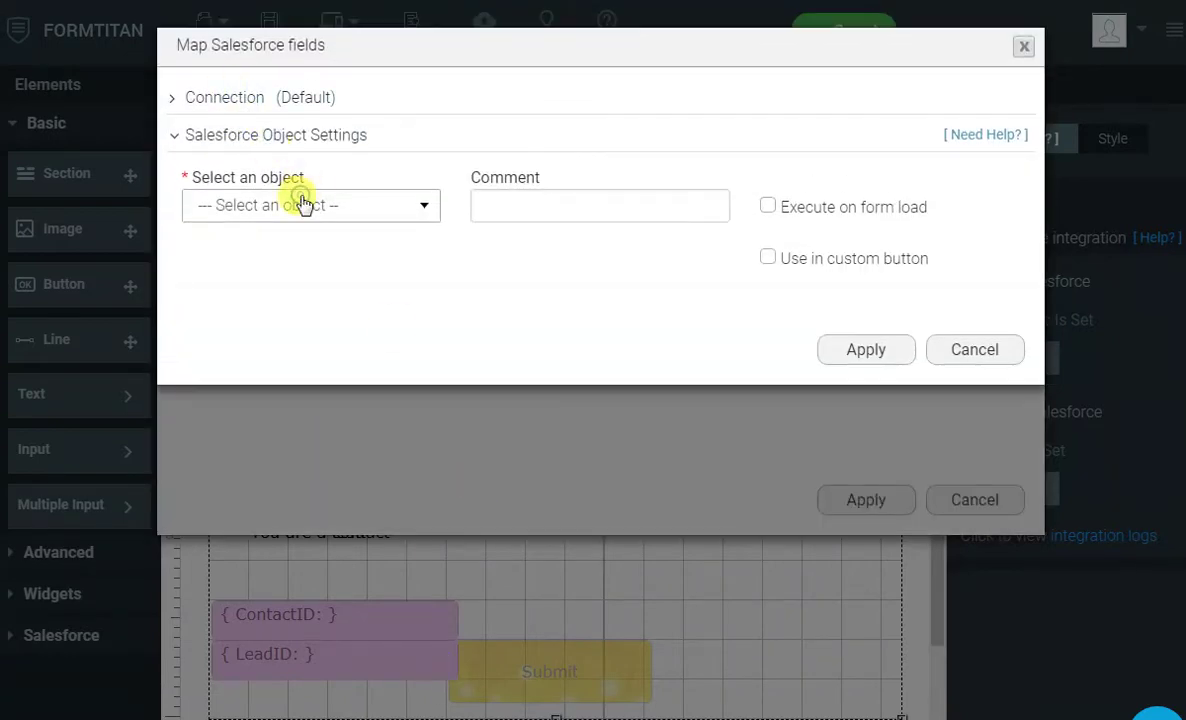
pyautogui.click(303, 204)
pyautogui.write('cont')
pyautogui.press('Down')
pyautogui.press('Down')
pyautogui.press('Return')
# Set the Contact lookup condition so Salesforce Email equals the form's Email field.
pyautogui.click(255, 318)
pyautogui.click(274, 407)
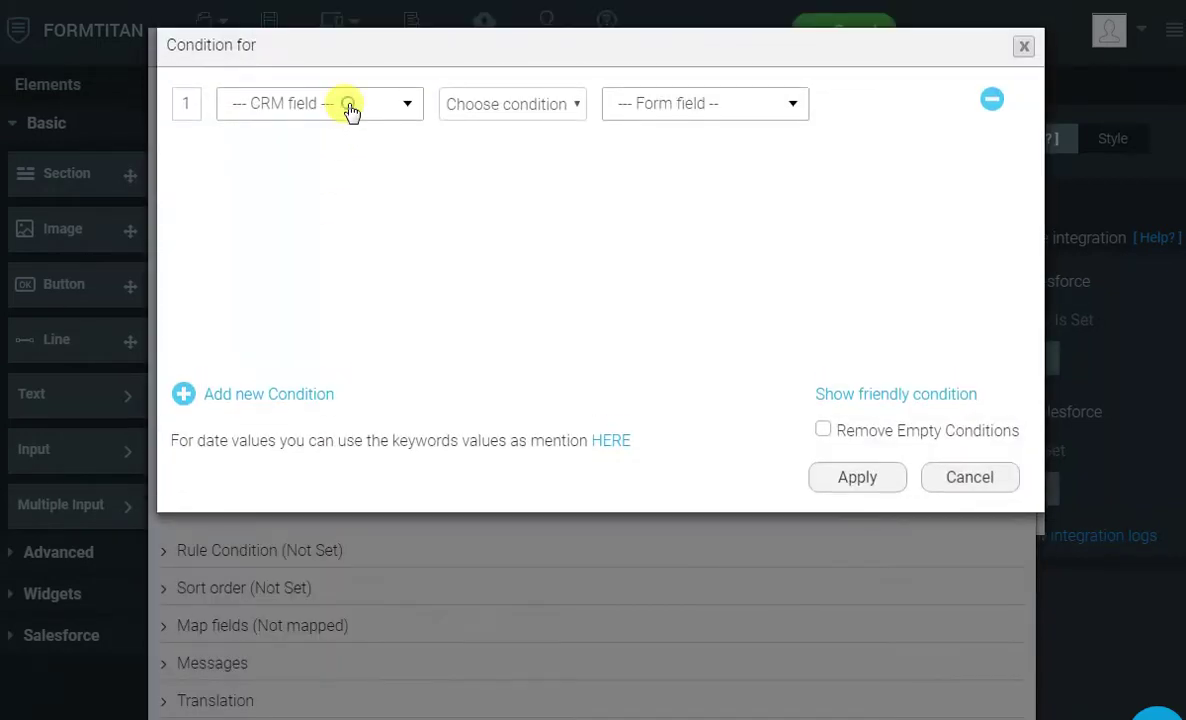
pyautogui.click(347, 113)
pyautogui.write('email')
pyautogui.press('Return')
pyautogui.press('Tab')
pyautogui.press('Tab')
pyautogui.write('ema')
pyautogui.press('Return')
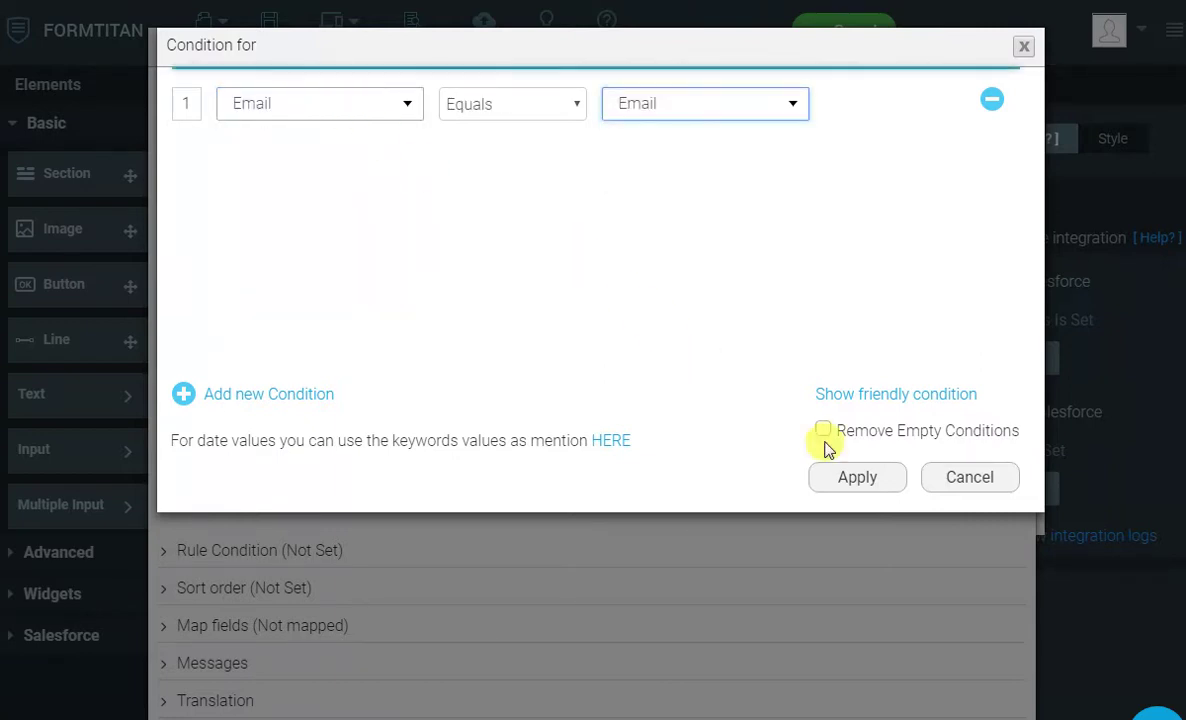
pyautogui.click(853, 472)
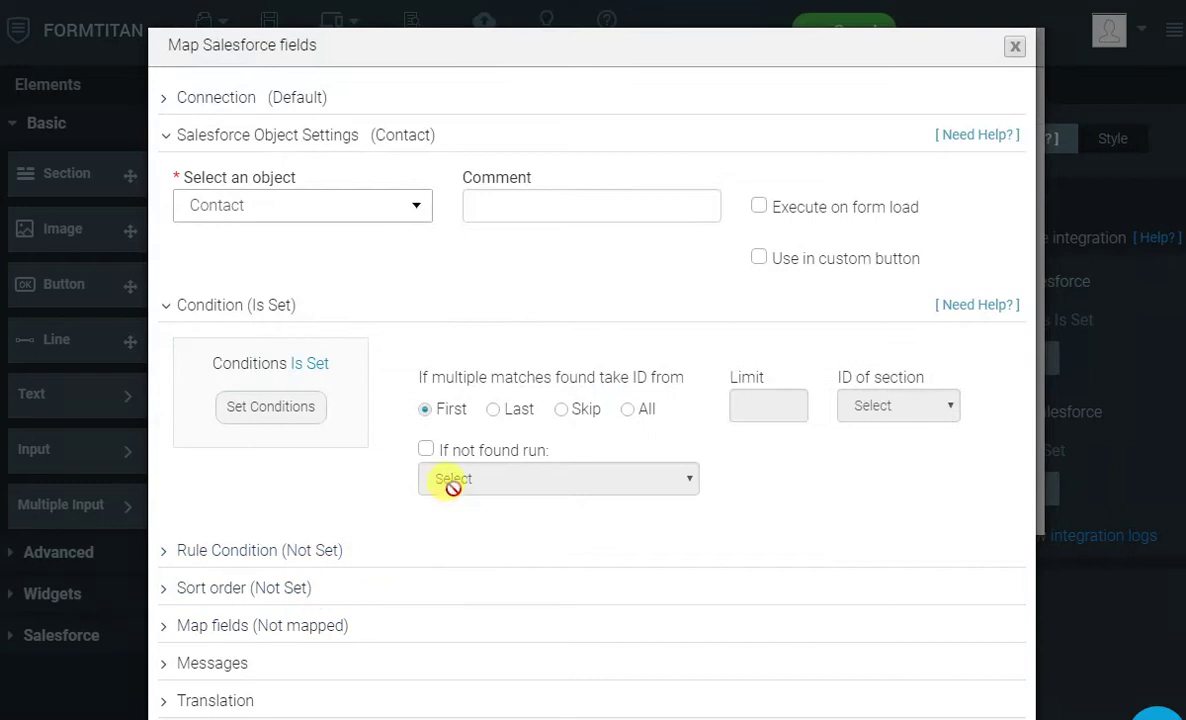
# Open the Contact lookup's field mapping table.
pyautogui.click(326, 627)
pyautogui.scroll(-2, 503, 458)
pyautogui.click(294, 503)
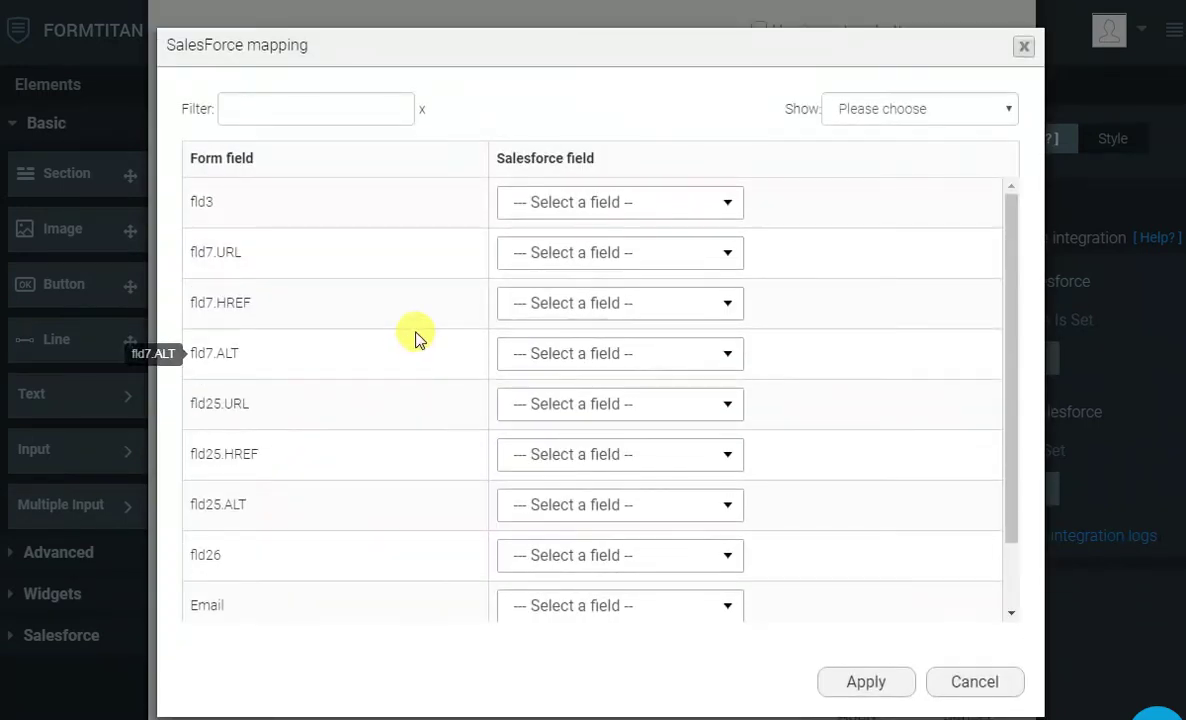
pyautogui.scroll(-2, 412, 340)
pyautogui.scroll(-3, 407, 443)
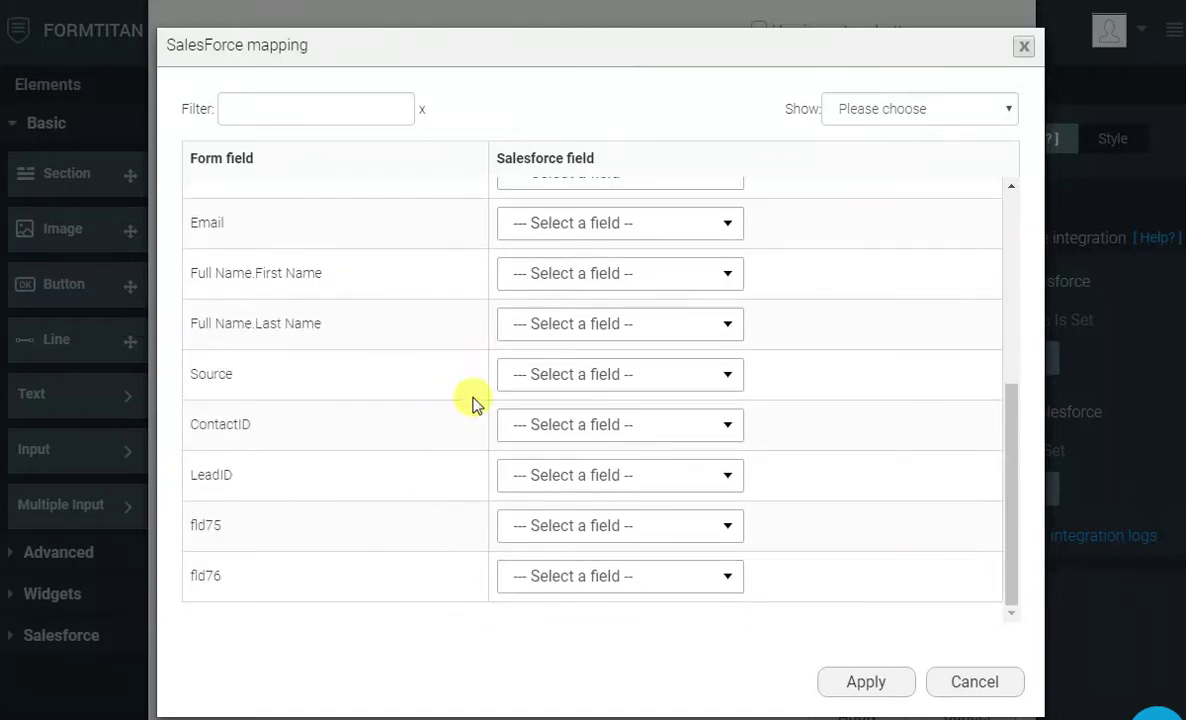
# Map First Name, Last Name, Lead Source and Contact ID to the form fields, and apply both dialogs.
pyautogui.click(548, 281)
pyautogui.write('fir')
pyautogui.press('Return')
pyautogui.press('Tab')
pyautogui.write('las')
pyautogui.press('Return')
pyautogui.press('Tab')
pyautogui.write('sou')
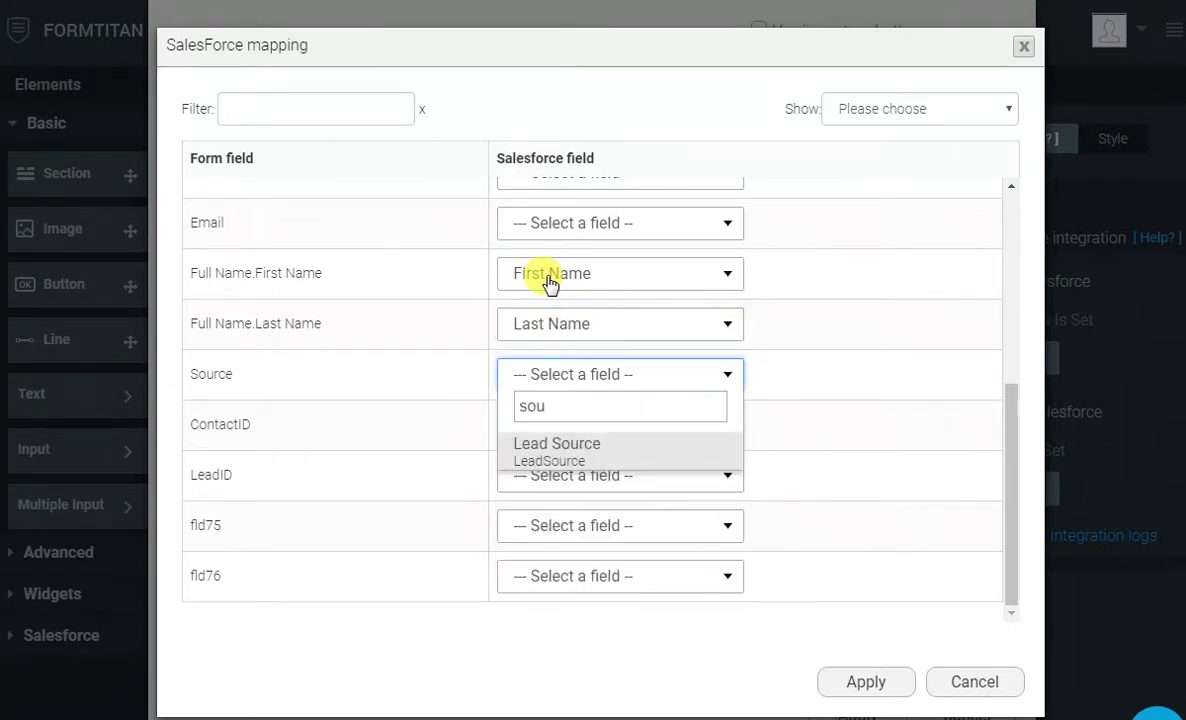
pyautogui.press('Return')
pyautogui.press('Tab')
pyautogui.write('cont')
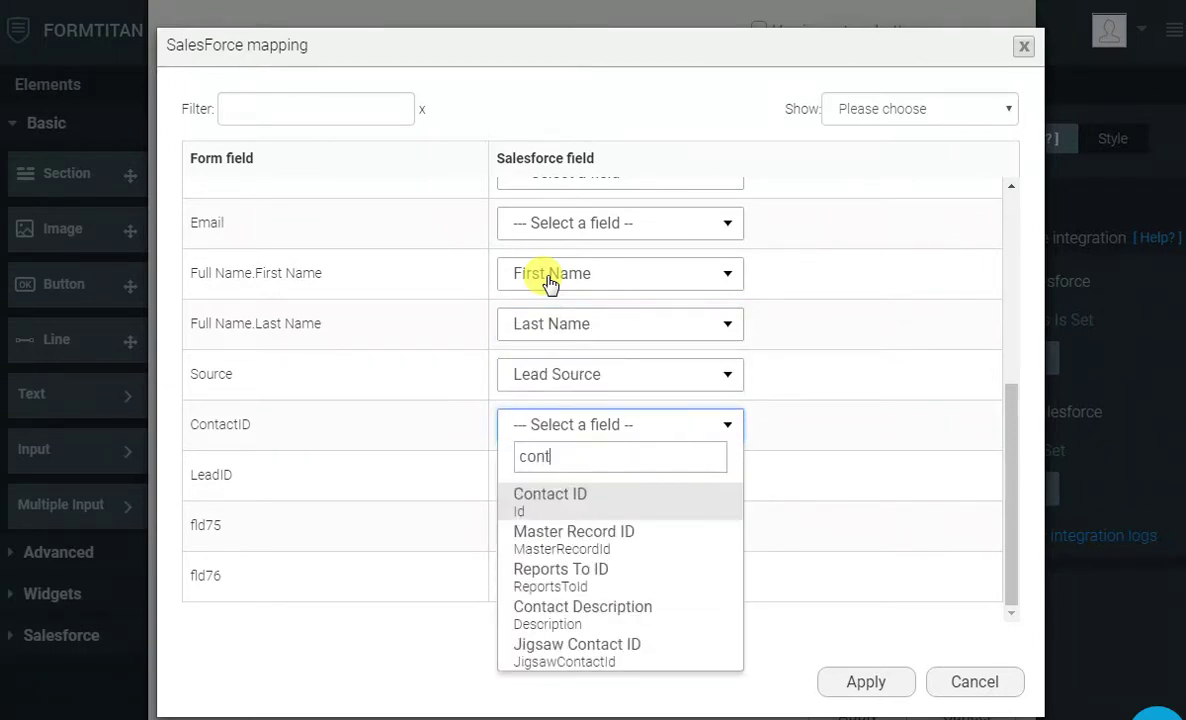
pyautogui.press('Return')
pyautogui.click(842, 678)
pyautogui.click(855, 712)
# Add a second lookup on the Lead object, set to run from a custom button.
pyautogui.click(281, 485)
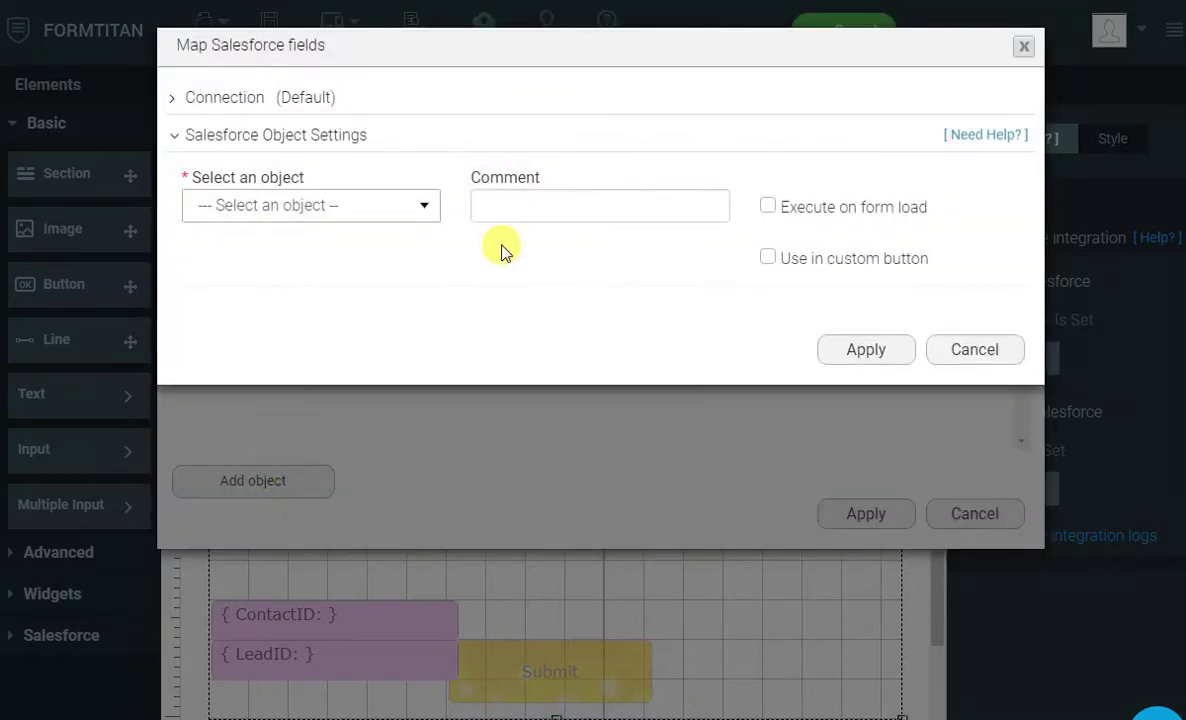
pyautogui.click(353, 207)
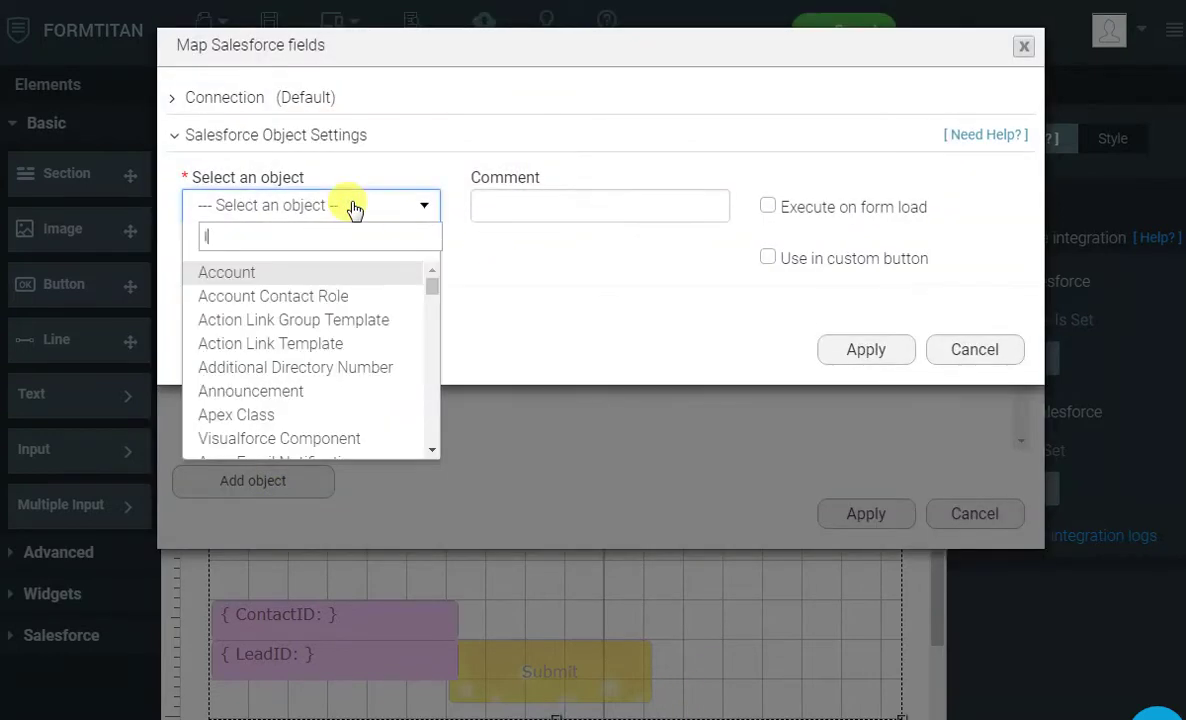
pyautogui.write('lead')
pyautogui.press('Return')
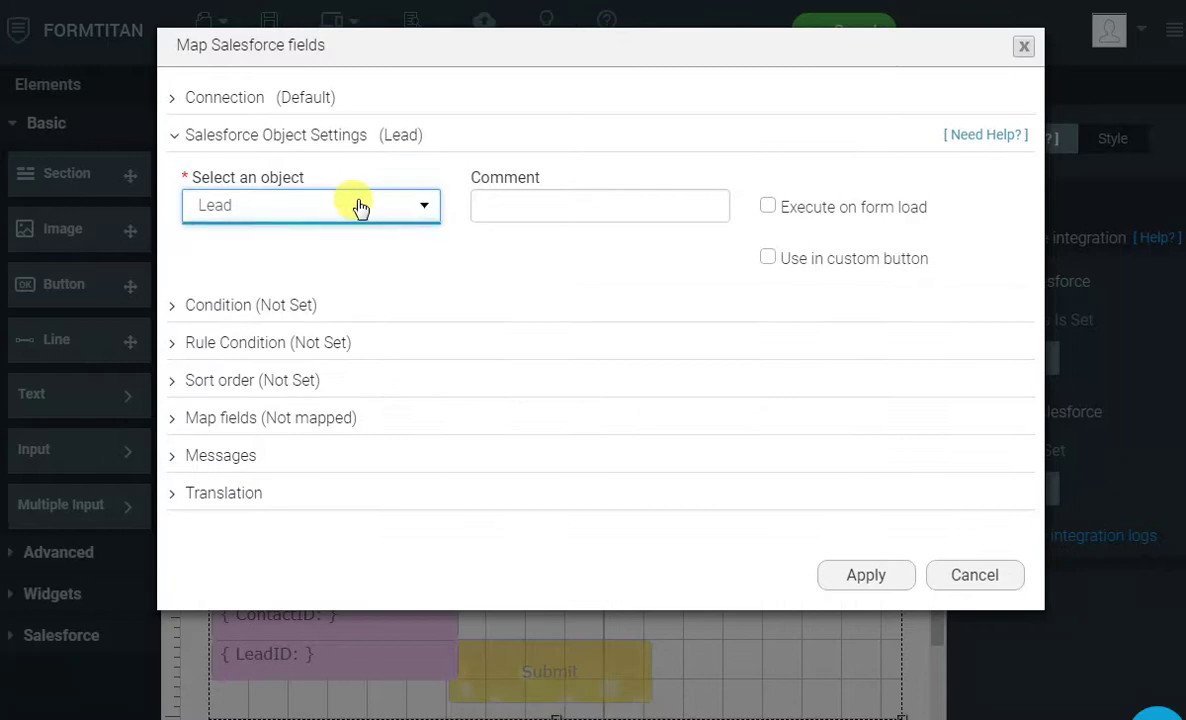
pyautogui.click(767, 259)
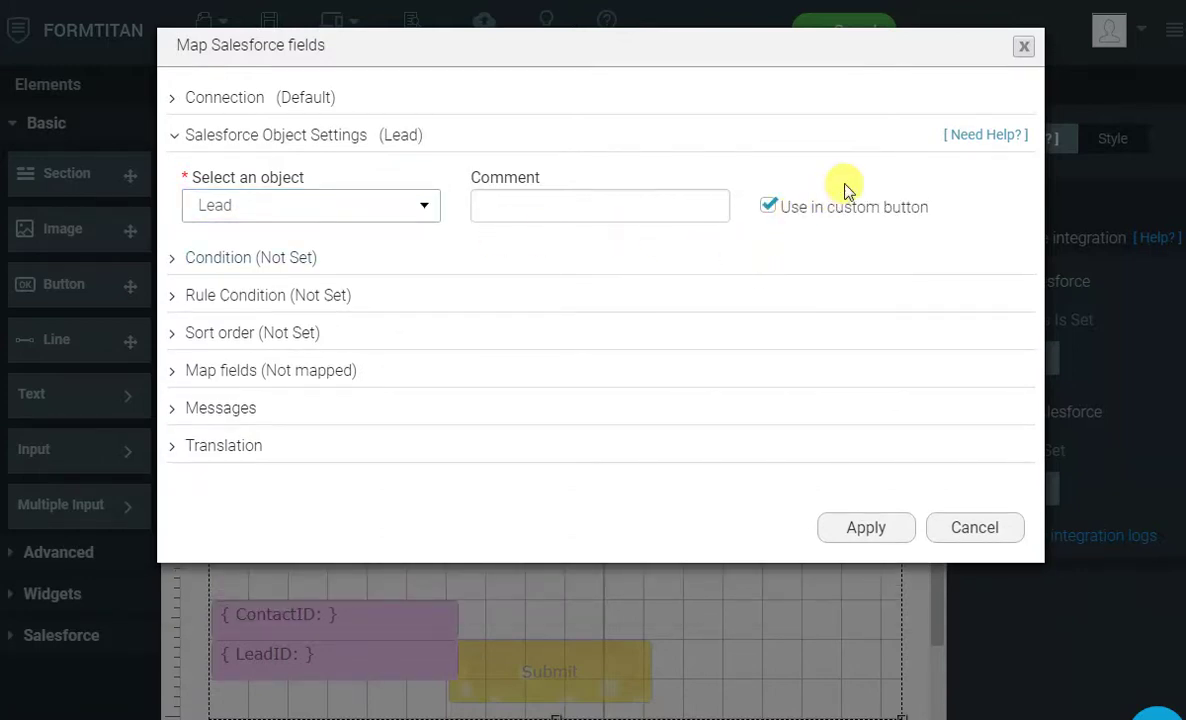
# Set the Lead lookup condition so Salesforce Email equals the form's Email field.
pyautogui.click(296, 262)
pyautogui.click(276, 358)
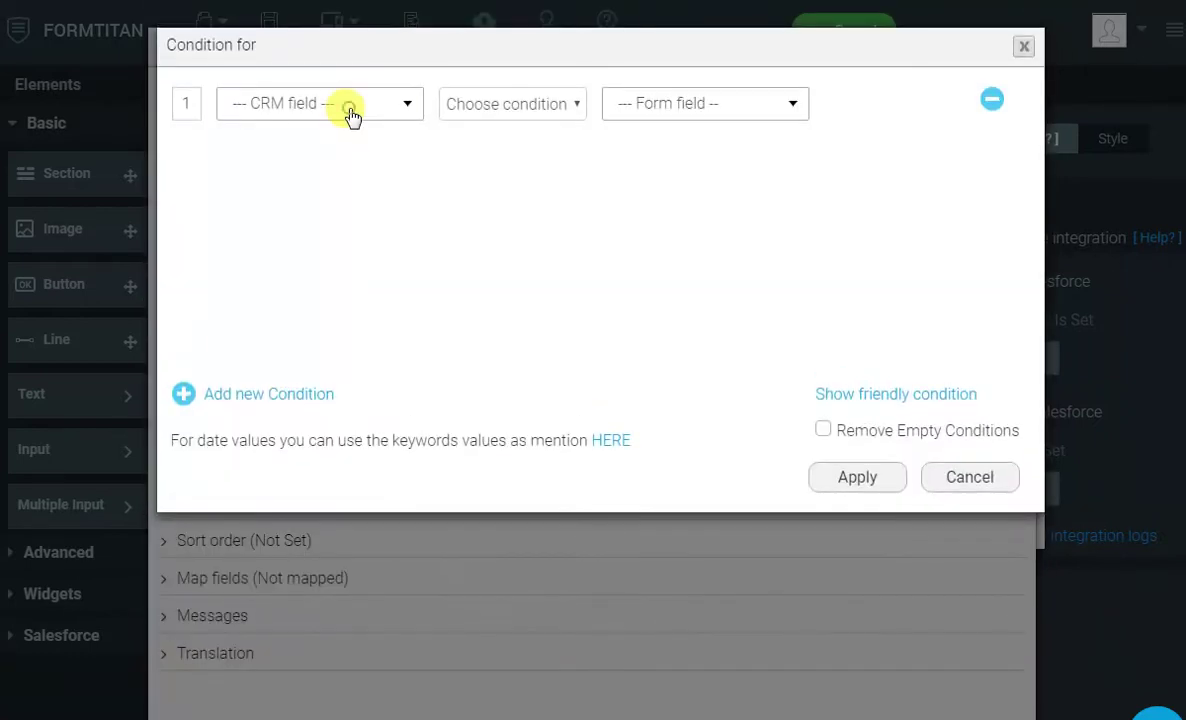
pyautogui.click(348, 110)
pyautogui.write('email')
pyautogui.press('Return')
pyautogui.write('email')
pyautogui.press('Return')
# Apply the Email condition and open the Lead lookup's field mapping table.
pyautogui.click(858, 478)
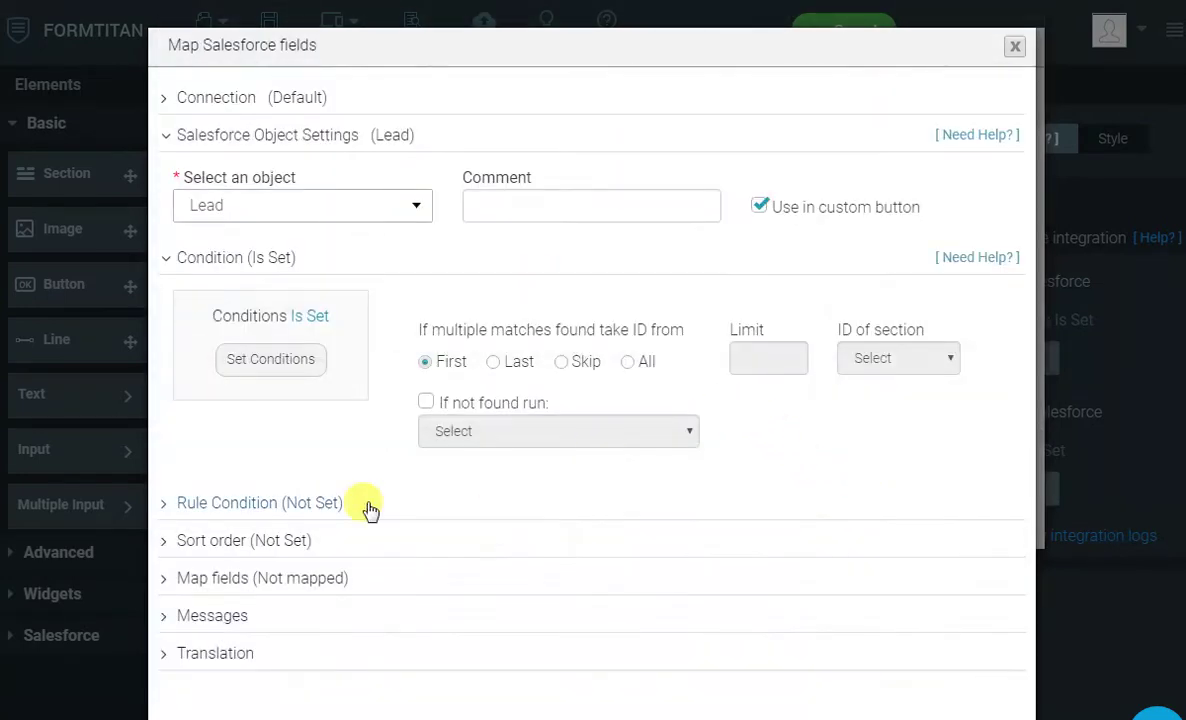
pyautogui.click(310, 574)
pyautogui.scroll(-2, 310, 540)
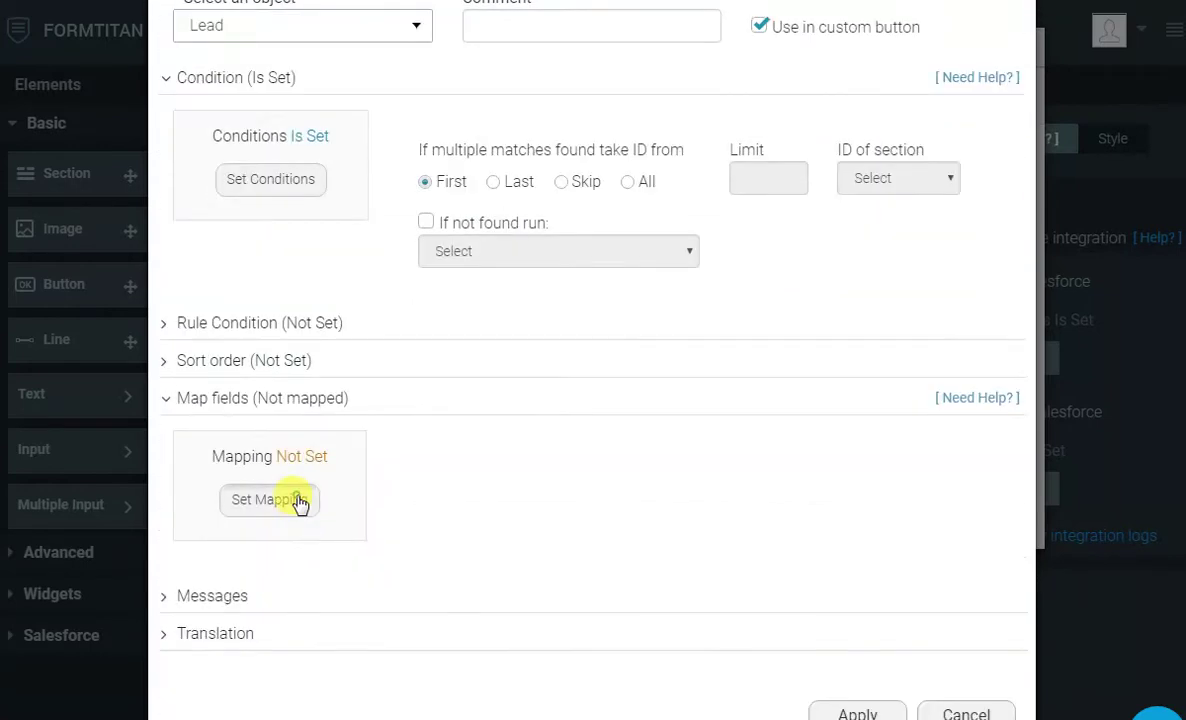
pyautogui.click(296, 502)
pyautogui.scroll(-4, 453, 312)
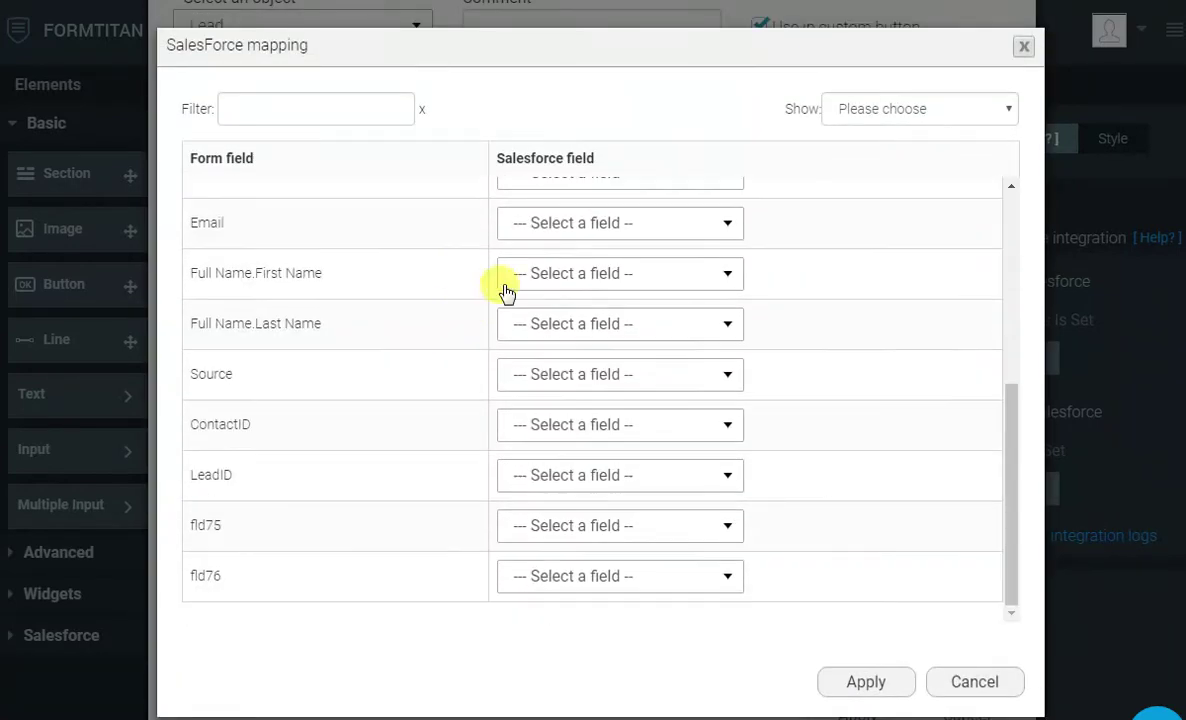
# Map First Name, Last Name, Lead Source and Lead ID to the form's fields.
pyautogui.click(543, 275)
pyautogui.write('fir')
pyautogui.press('Tab')
pyautogui.write('las')
pyautogui.press('Tab')
pyautogui.write('sou')
pyautogui.press('Tab')
pyautogui.press('Tab')
pyautogui.write('lea')
pyautogui.press('Return')
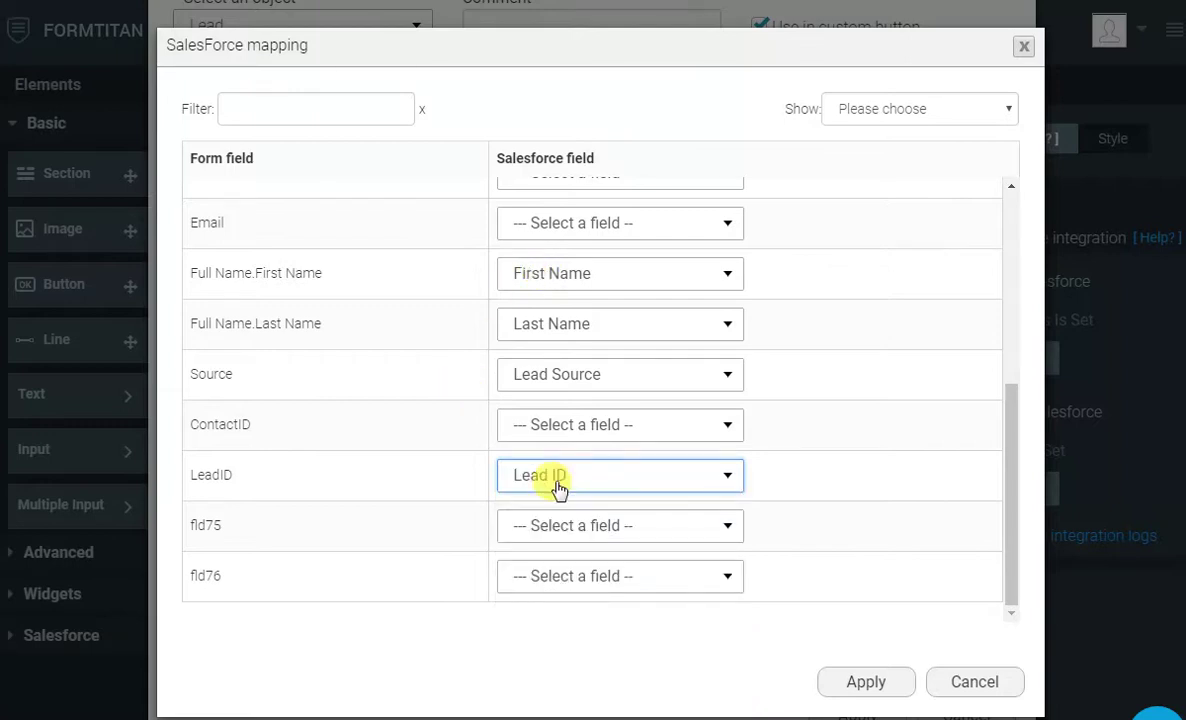
pyautogui.click(860, 681)
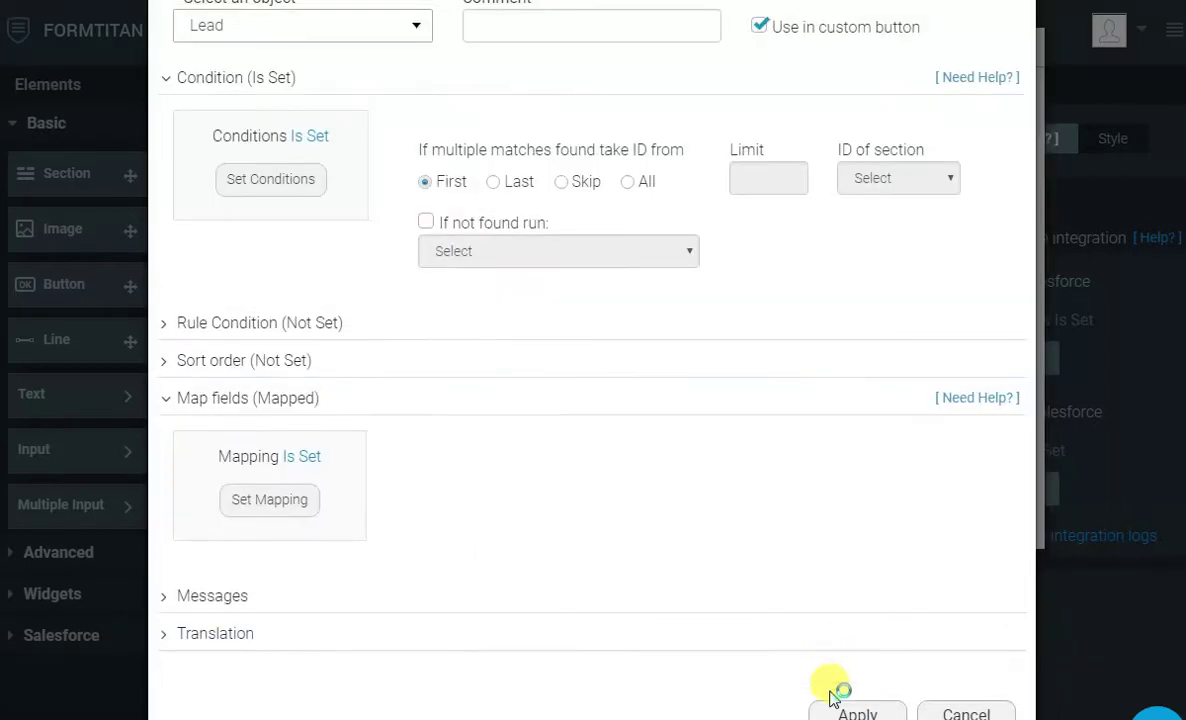
# Save the Lead lookup, set the Contact lookup's 'If not found run' to Lead, and apply.
pyautogui.click(838, 706)
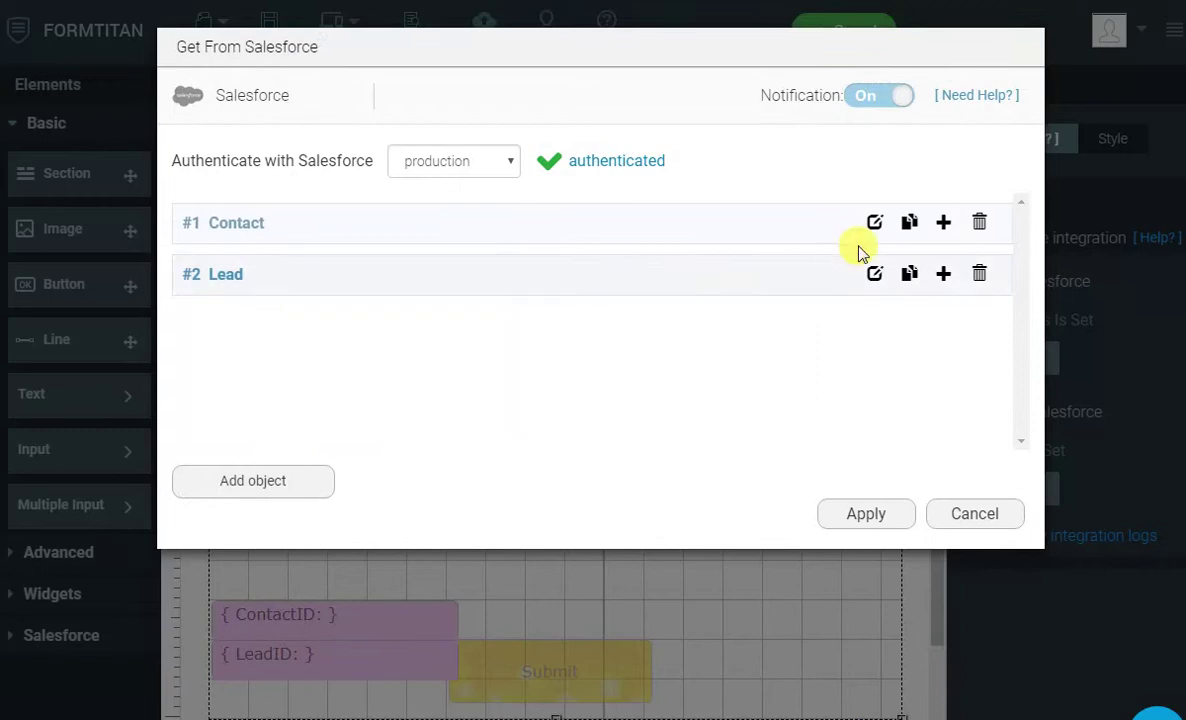
pyautogui.click(875, 222)
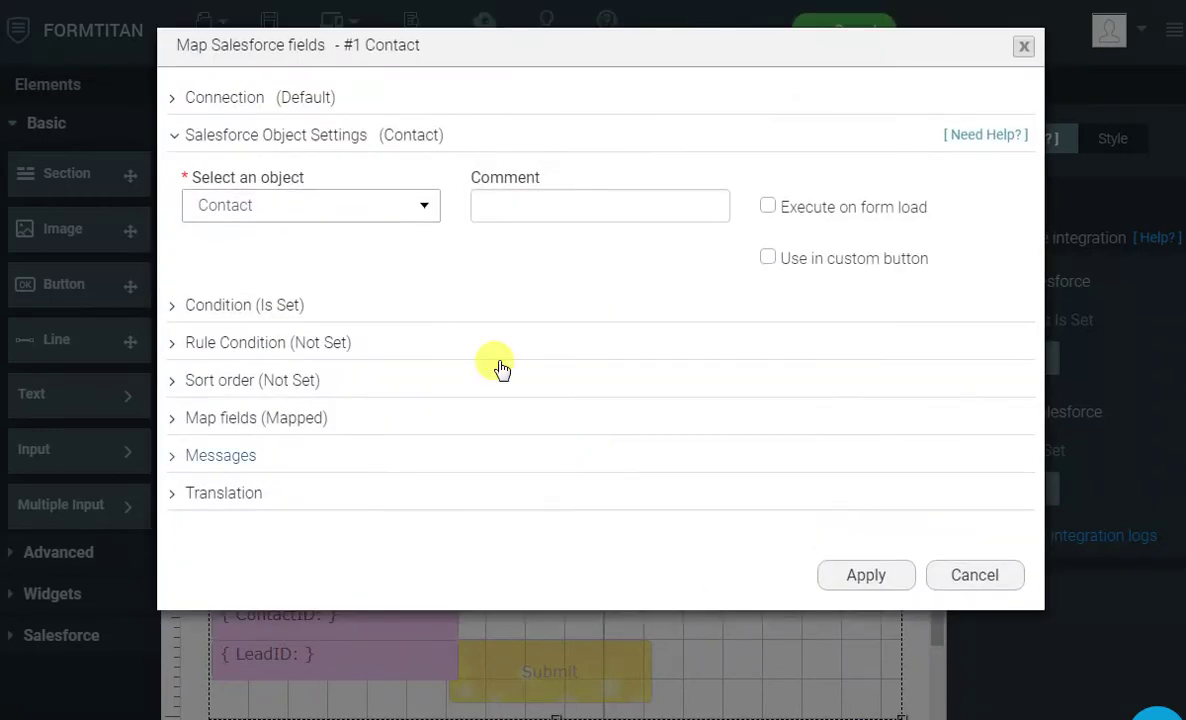
pyautogui.click(275, 300)
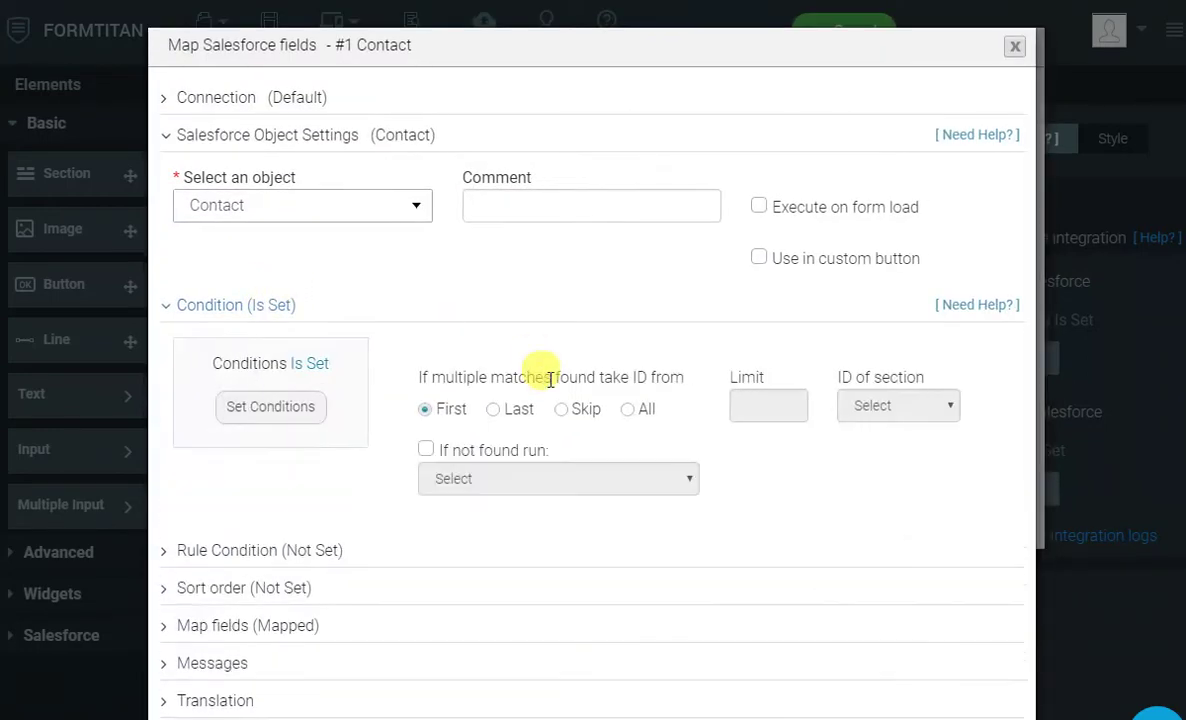
pyautogui.click(428, 455)
pyautogui.click(521, 485)
pyautogui.click(495, 521)
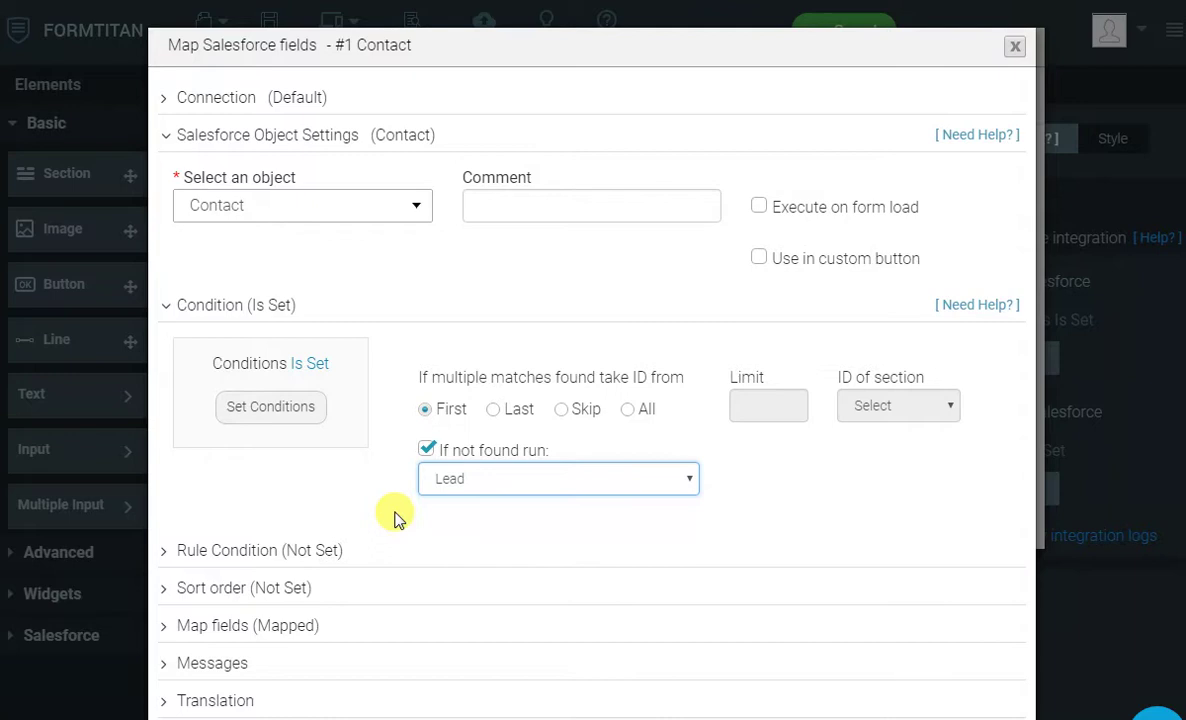
pyautogui.scroll(-2, 395, 517)
pyautogui.click(855, 706)
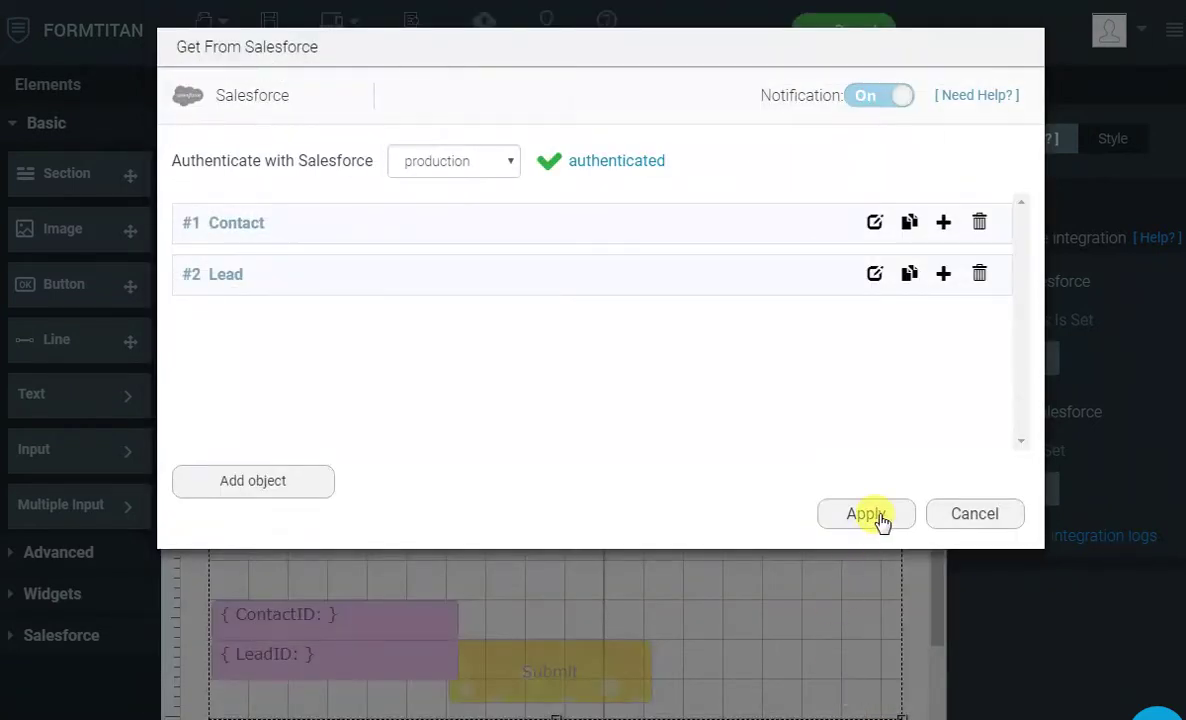
pyautogui.click(866, 514)
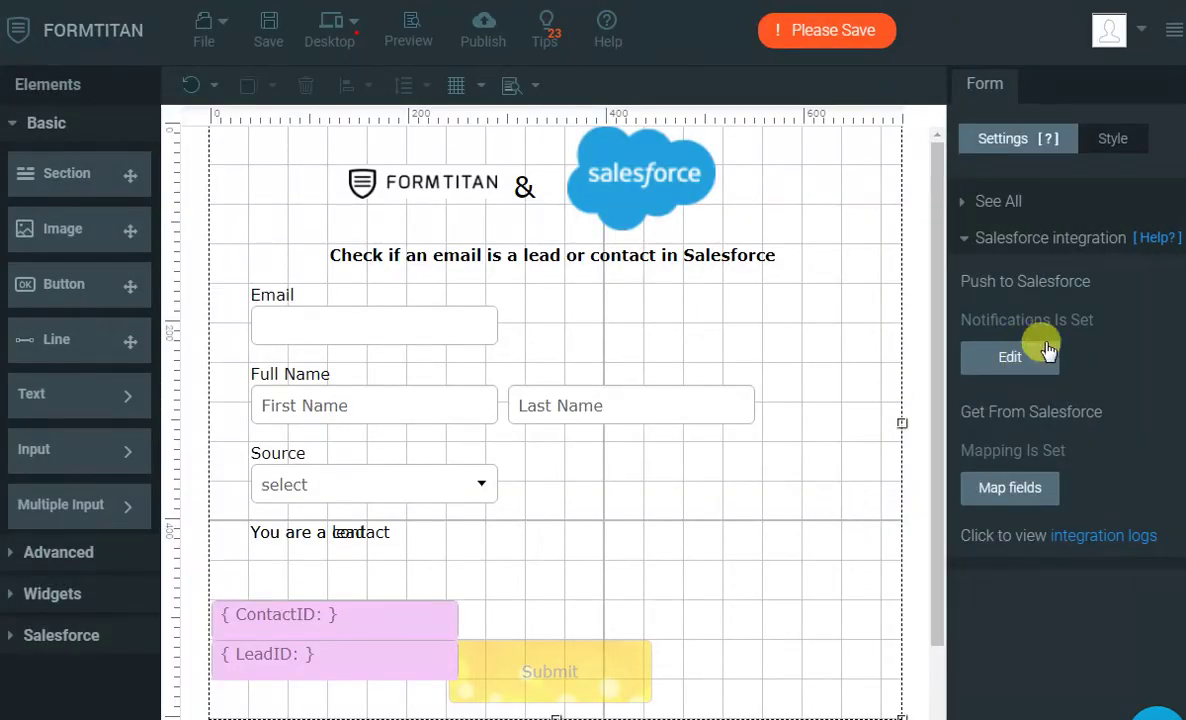
# Add a Contact object to the Salesforce push with the action set to Update.
pyautogui.click(1027, 366)
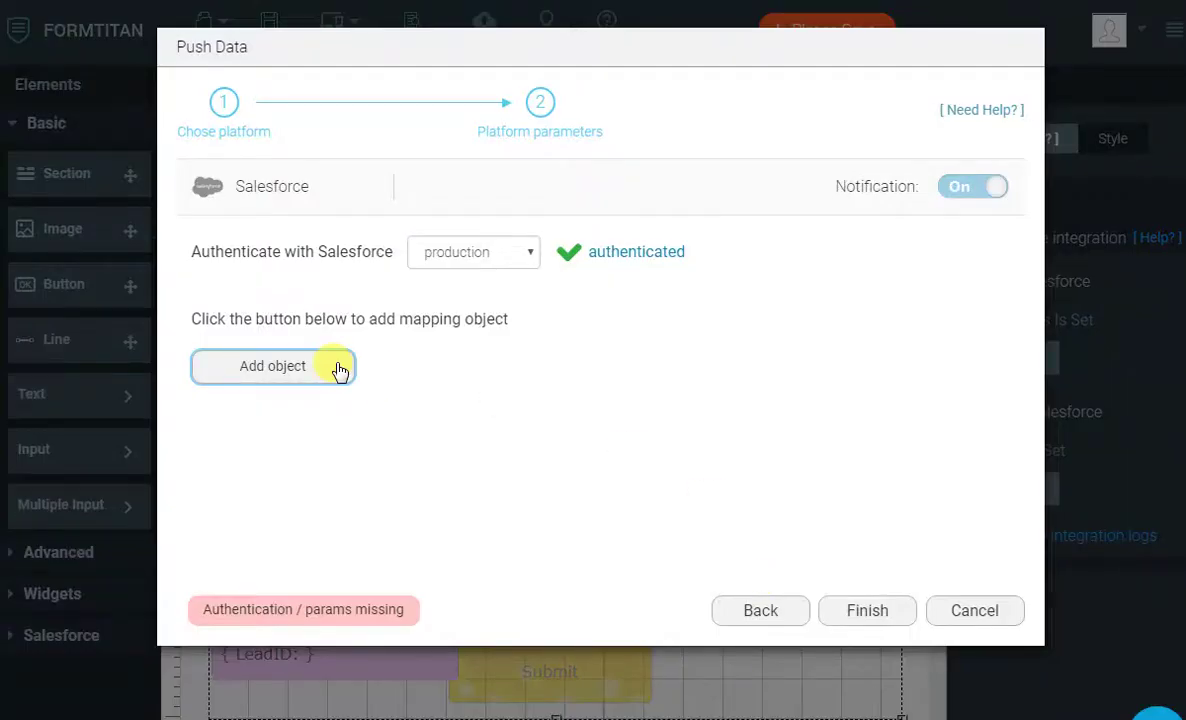
pyautogui.click(337, 367)
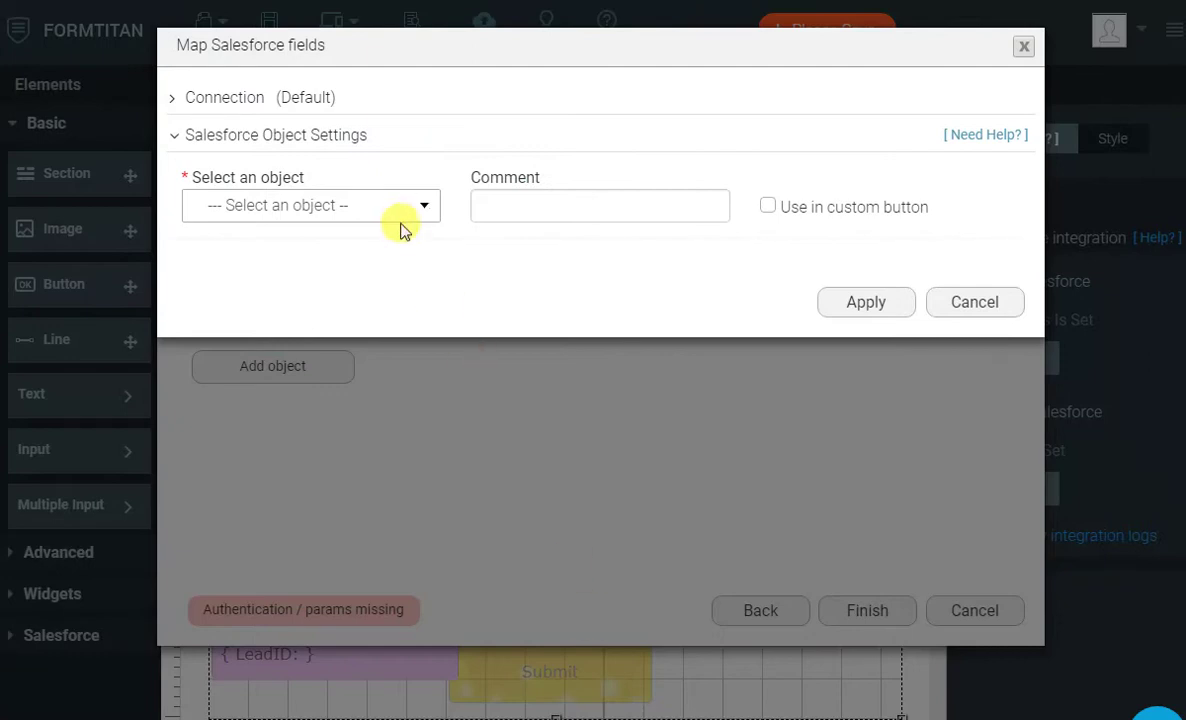
pyautogui.click(404, 210)
pyautogui.write('cont')
pyautogui.press('Down')
pyautogui.press('Down')
pyautogui.press('Return')
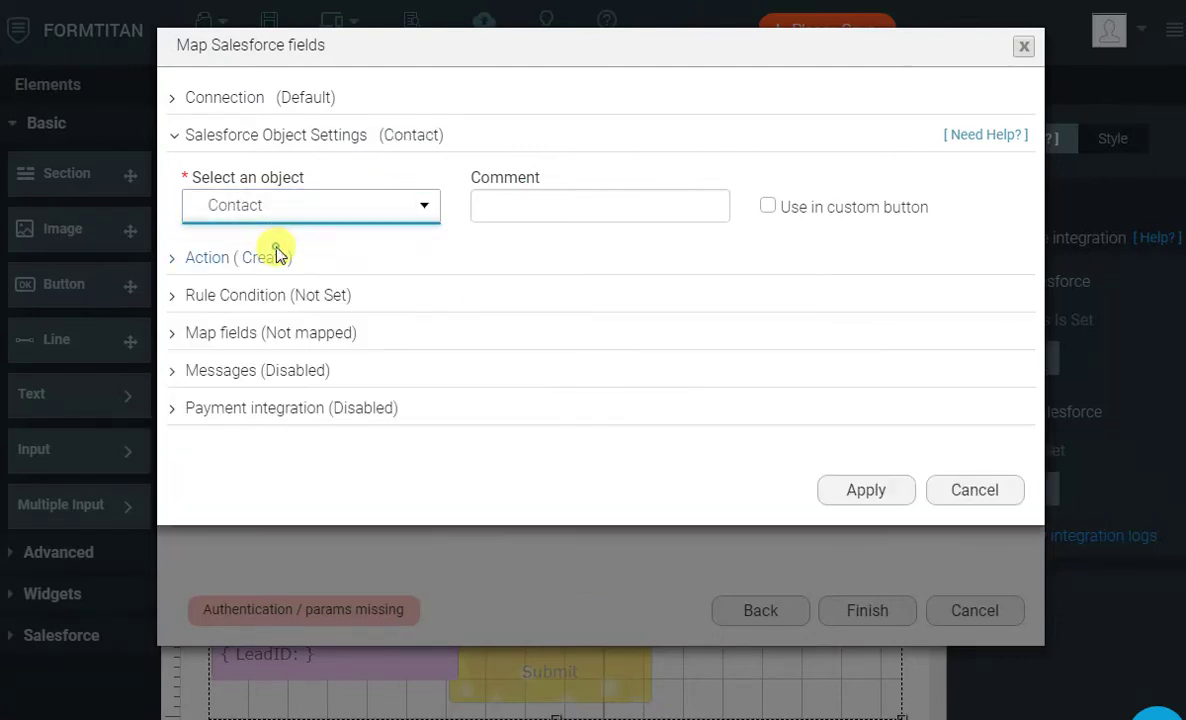
pyautogui.click(285, 258)
pyautogui.click(264, 332)
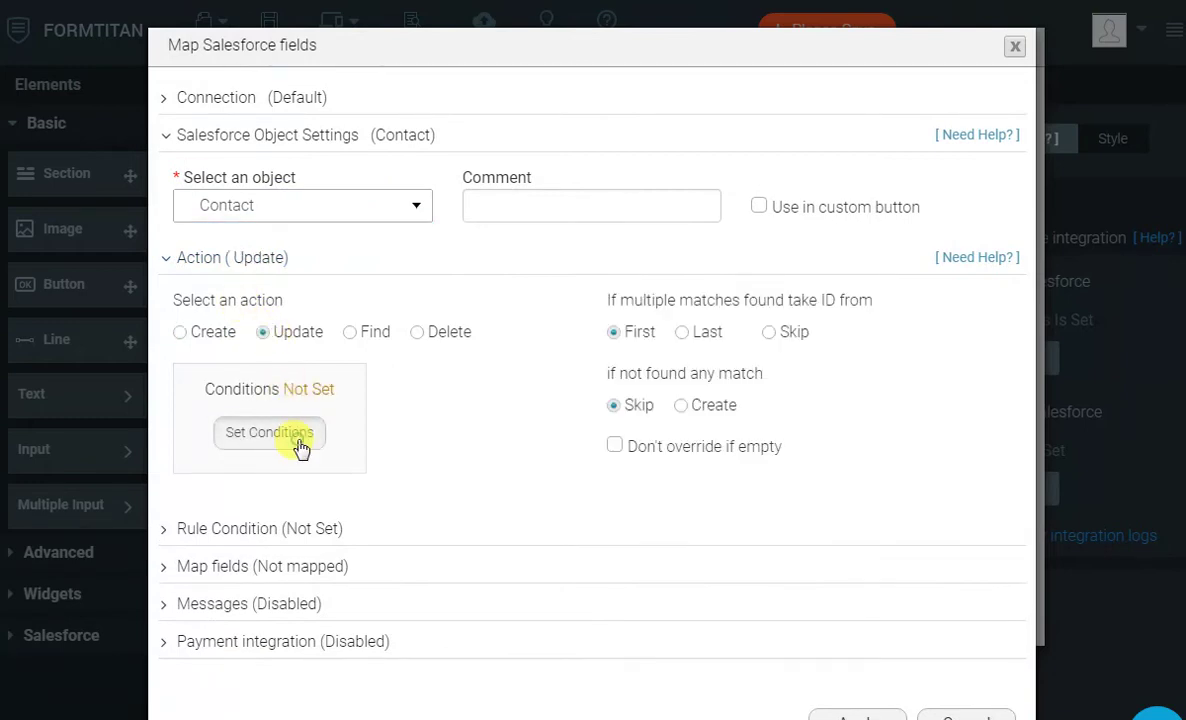
# Match the Contact update on Salesforce Contact ID equals the ContactID form field.
pyautogui.click(296, 436)
pyautogui.click(298, 118)
pyautogui.write('cont')
pyautogui.press('Return')
pyautogui.press('Tab')
pyautogui.press('Tab')
pyautogui.write('cont')
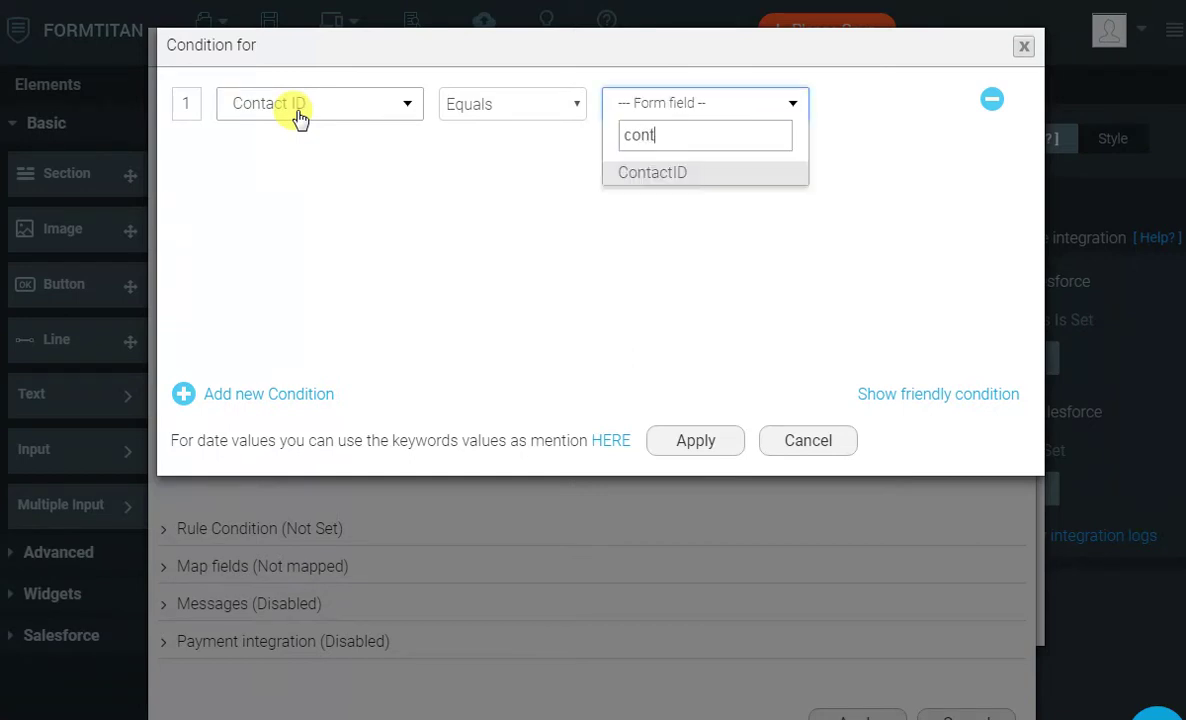
pyautogui.press('Return')
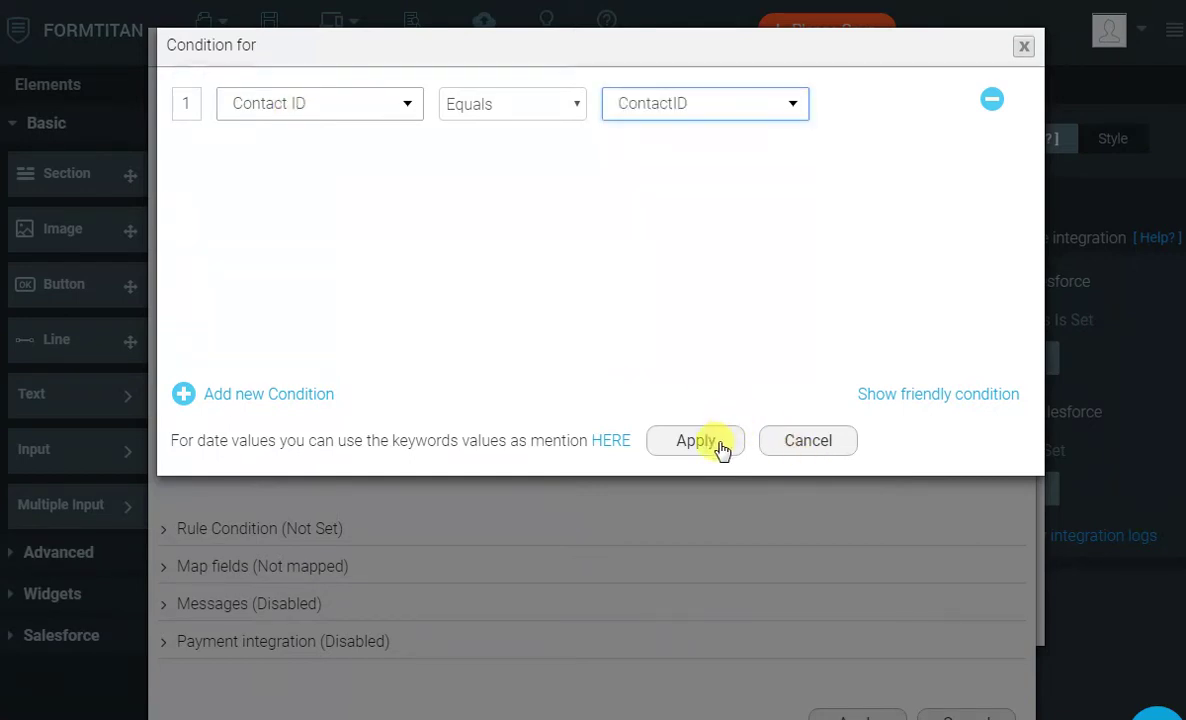
pyautogui.click(717, 451)
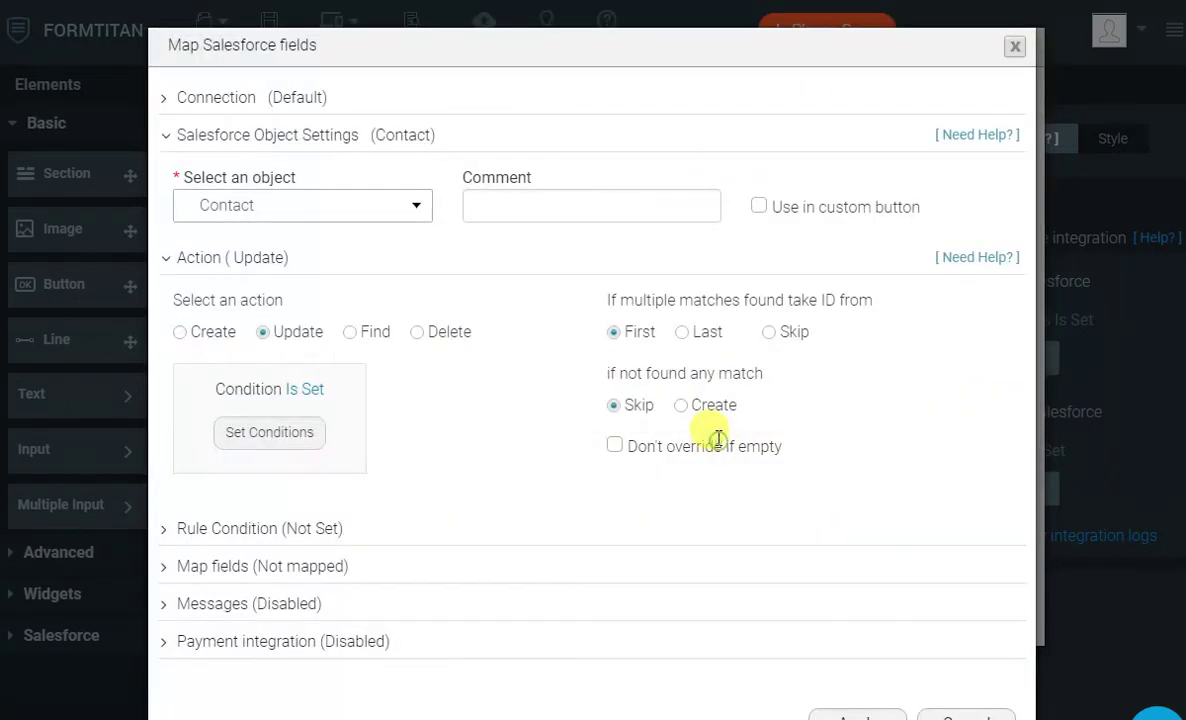
# Add a rule so the Contact update runs only when ContactID is not empty.
pyautogui.click(312, 530)
pyautogui.click(292, 628)
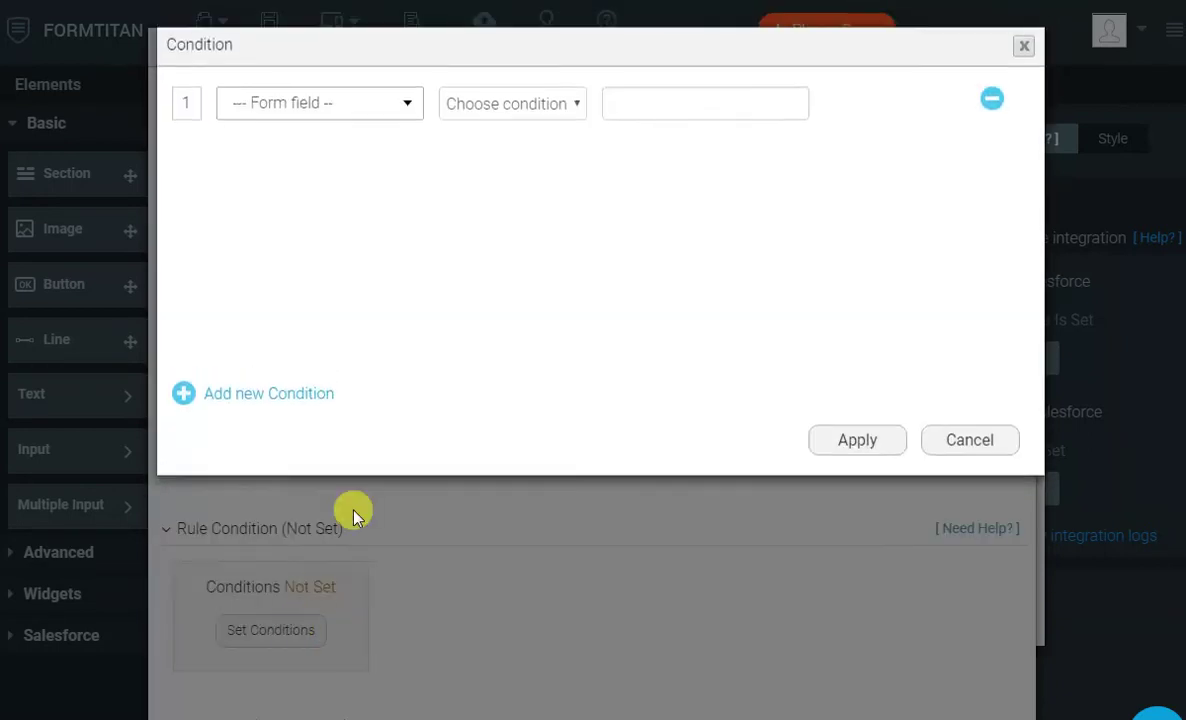
pyautogui.click(383, 121)
pyautogui.click(306, 240)
pyautogui.click(488, 106)
pyautogui.click(482, 289)
pyautogui.click(843, 441)
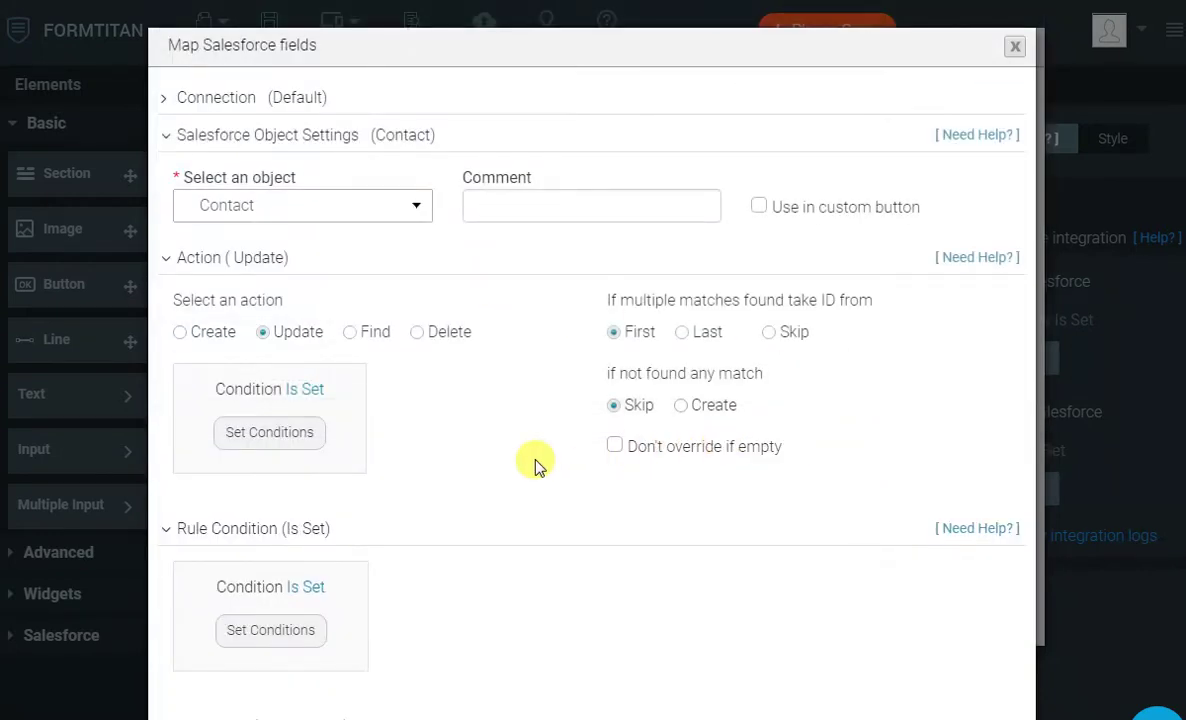
pyautogui.scroll(-3, 530, 460)
pyautogui.click(295, 562)
# Switch the Contact mapping to form-field view and map first name to First Name.
pyautogui.click(293, 665)
pyautogui.scroll(-3, 534, 272)
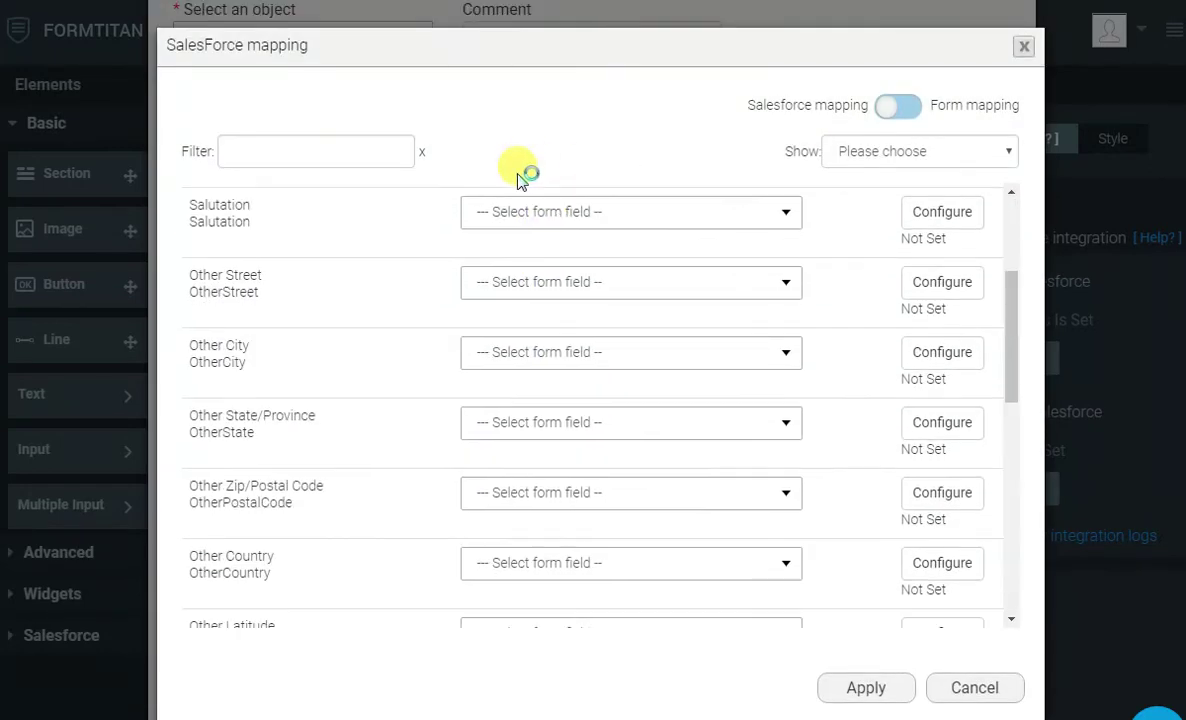
pyautogui.click(912, 108)
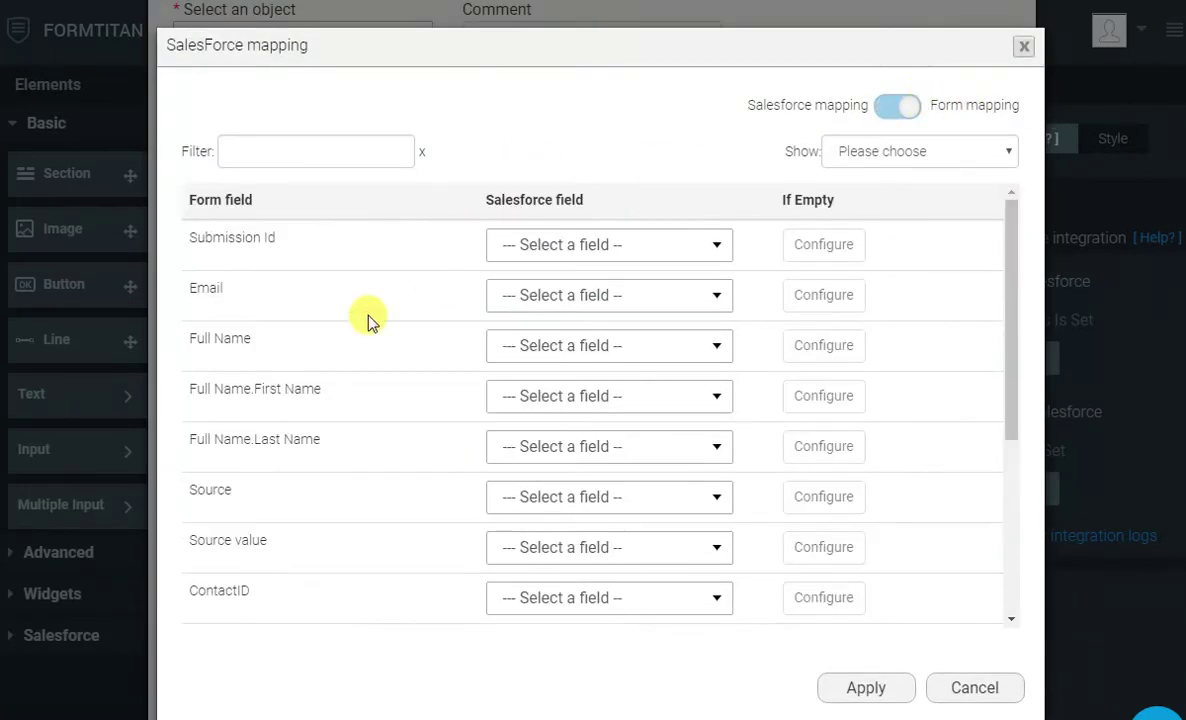
pyautogui.click(540, 398)
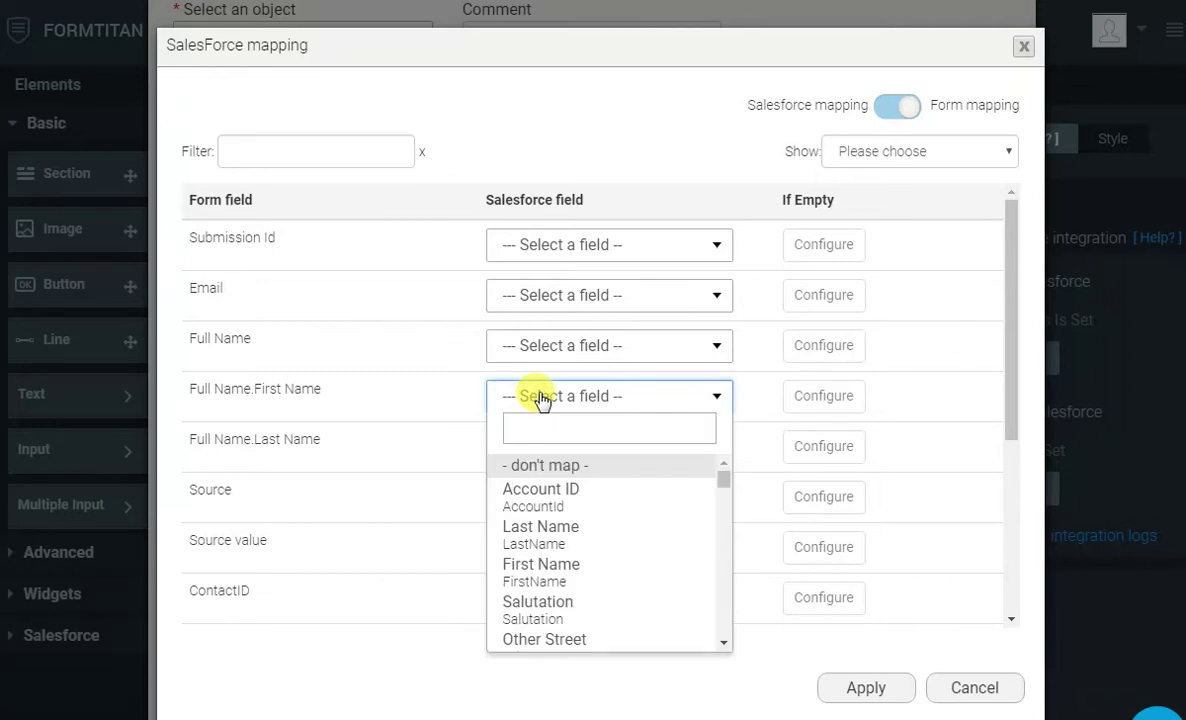
pyautogui.write('first')
pyautogui.press('Return')
# Map last name to Last Name and Source to Lead Source, then save the mapping.
pyautogui.press('Tab')
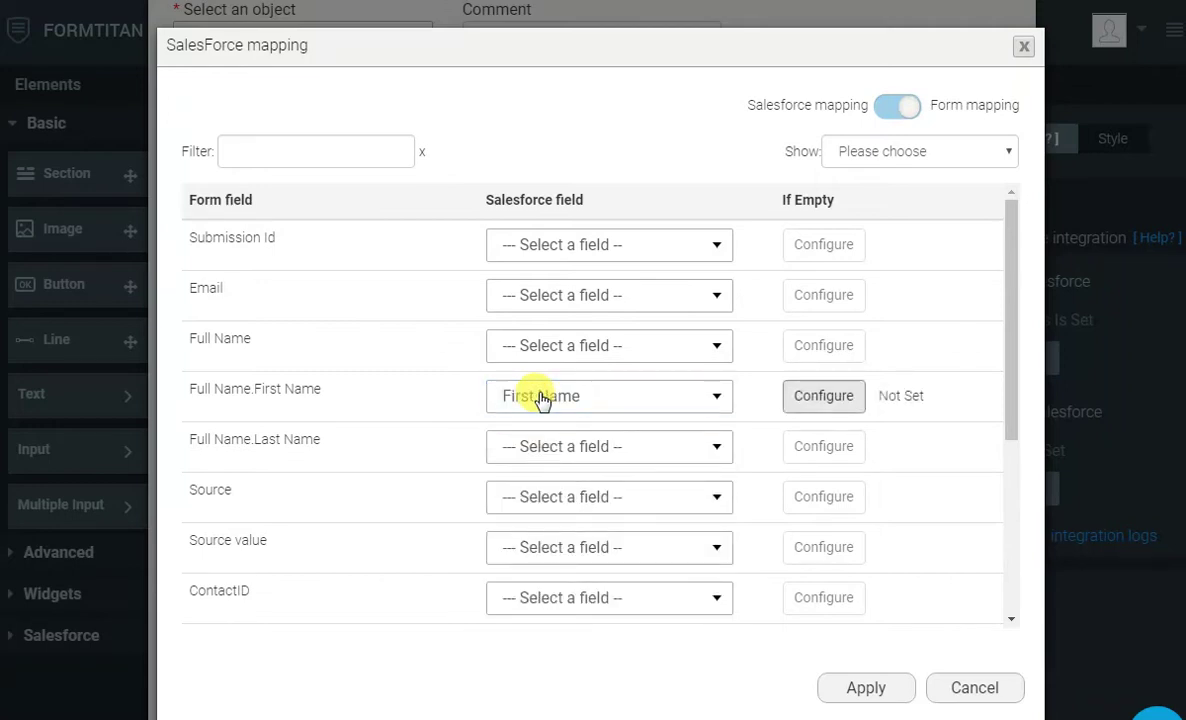
pyautogui.press('Tab')
pyautogui.write('lea')
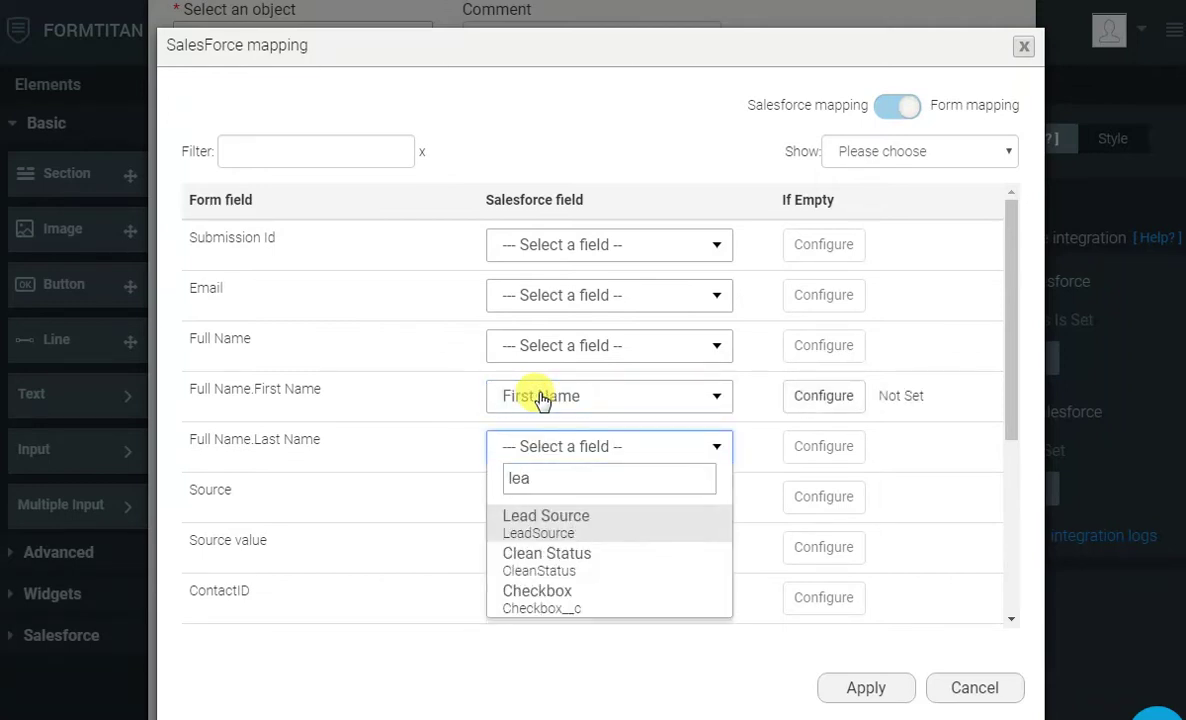
pyautogui.press('BackSpace')
pyautogui.press('BackSpace')
pyautogui.press('BackSpace')
pyautogui.write('las')
pyautogui.press('Return')
pyautogui.press('Tab')
pyautogui.press('Tab')
pyautogui.press('Tab')
pyautogui.hotkey('shift', 'Tab')
pyautogui.write('sou')
pyautogui.press('Return')
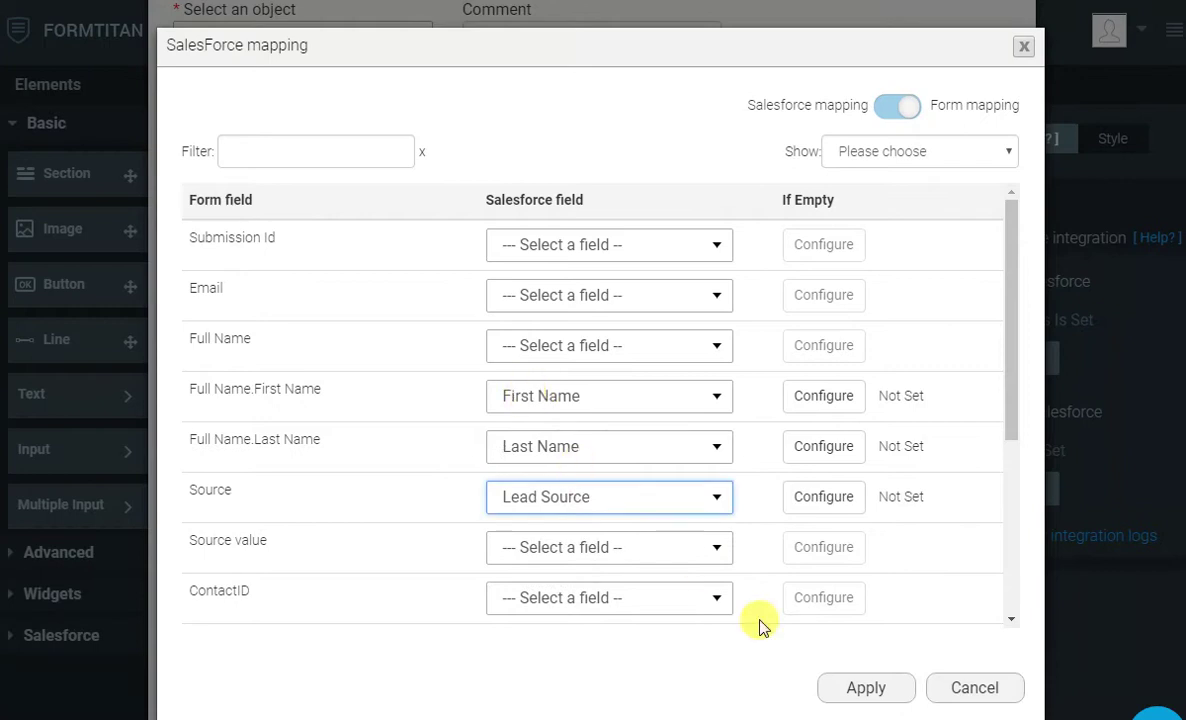
pyautogui.click(866, 688)
pyautogui.scroll(-2, 860, 590)
# Save the Contact update and add Lead as a second pushed object with an update action.
pyautogui.click(866, 712)
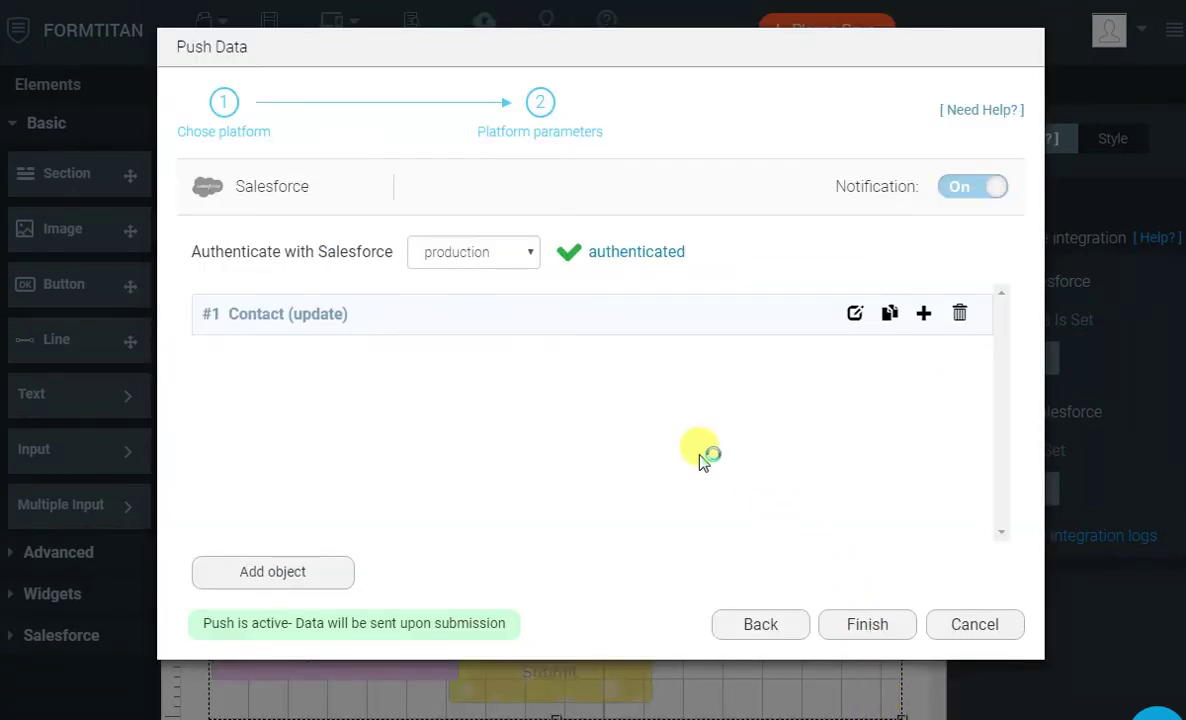
pyautogui.click(337, 569)
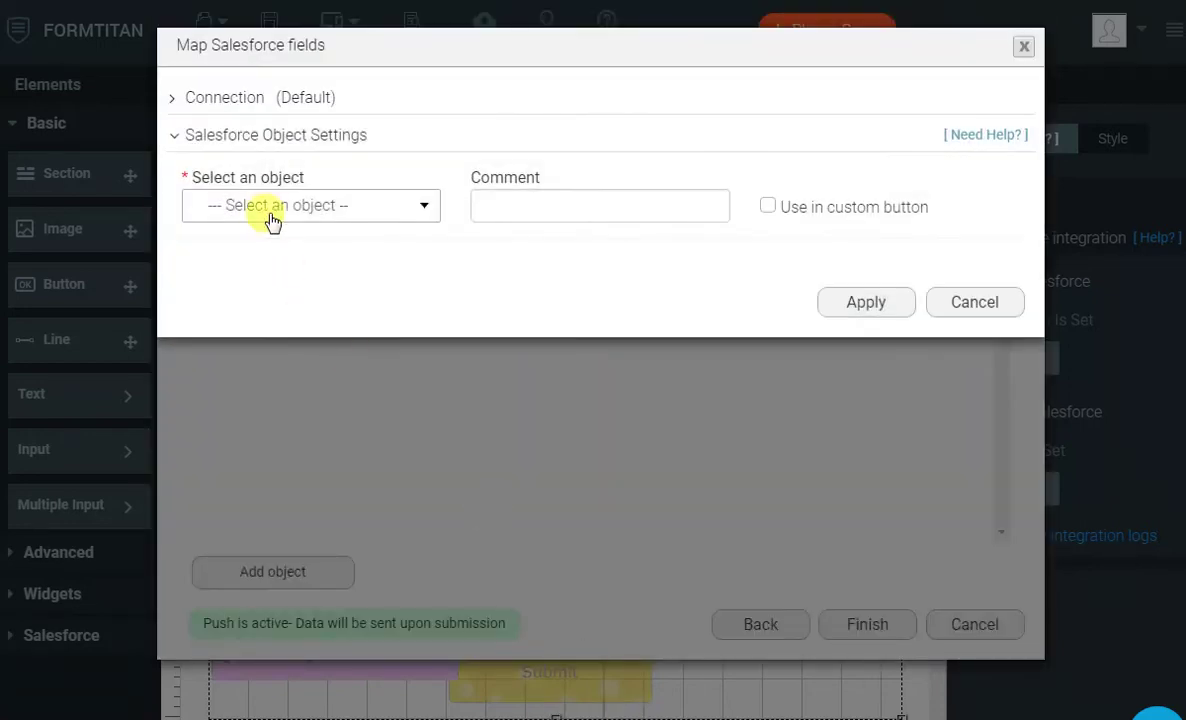
pyautogui.click(271, 200)
pyautogui.write('lead')
pyautogui.press('Return')
pyautogui.click(249, 259)
pyautogui.click(263, 332)
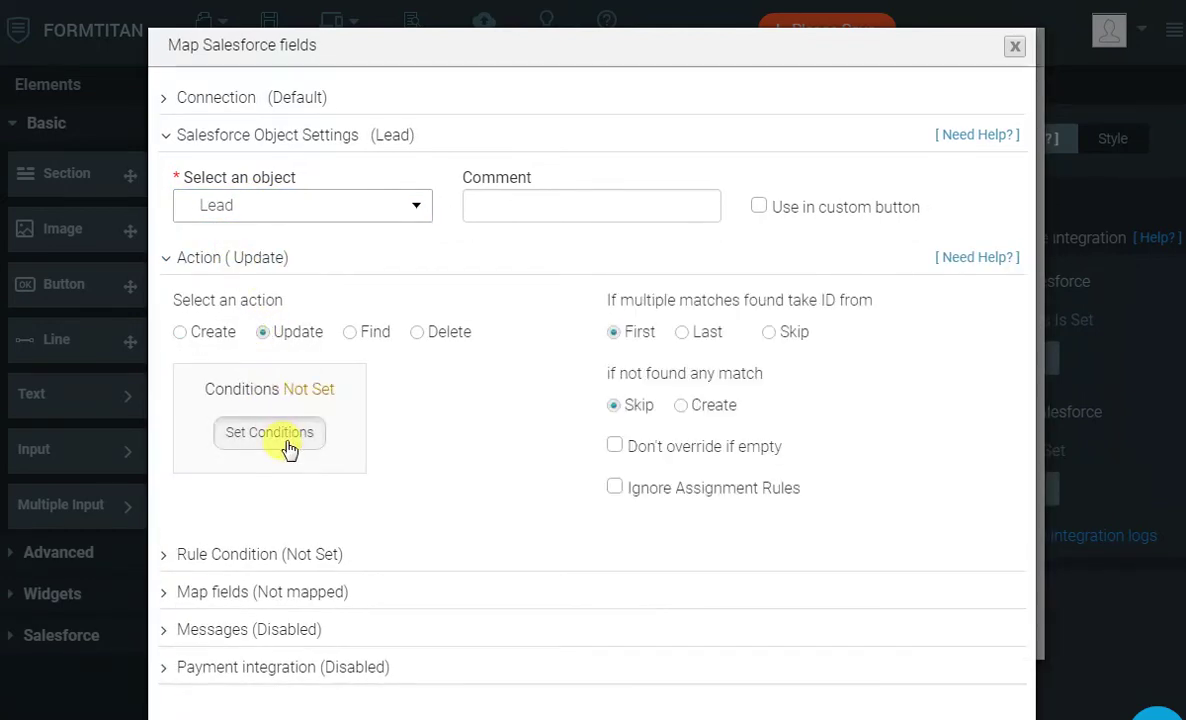
# Set the Lead update's matching condition to LeadID.
pyautogui.click(289, 432)
pyautogui.click(365, 104)
pyautogui.write('lea')
pyautogui.press('Return')
pyautogui.write('lea')
pyautogui.press('Return')
pyautogui.click(685, 441)
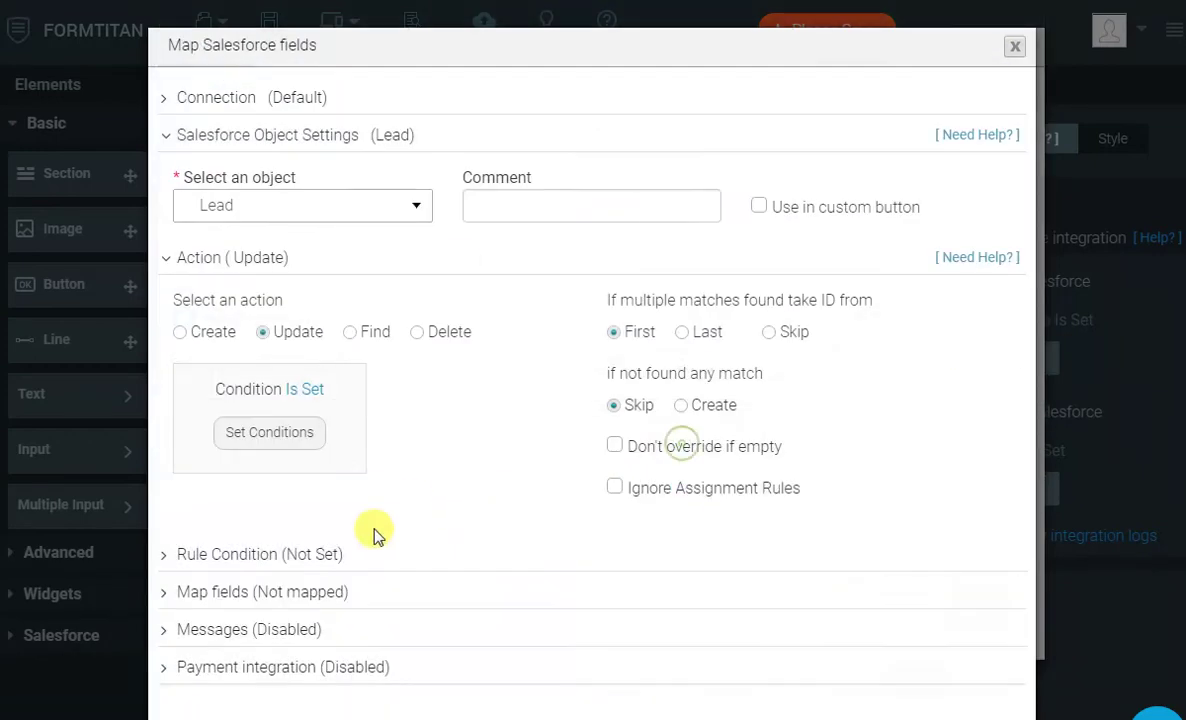
# Add a rule condition requiring LeadID to be 'Is not empty' and apply it.
pyautogui.click(297, 557)
pyautogui.click(262, 655)
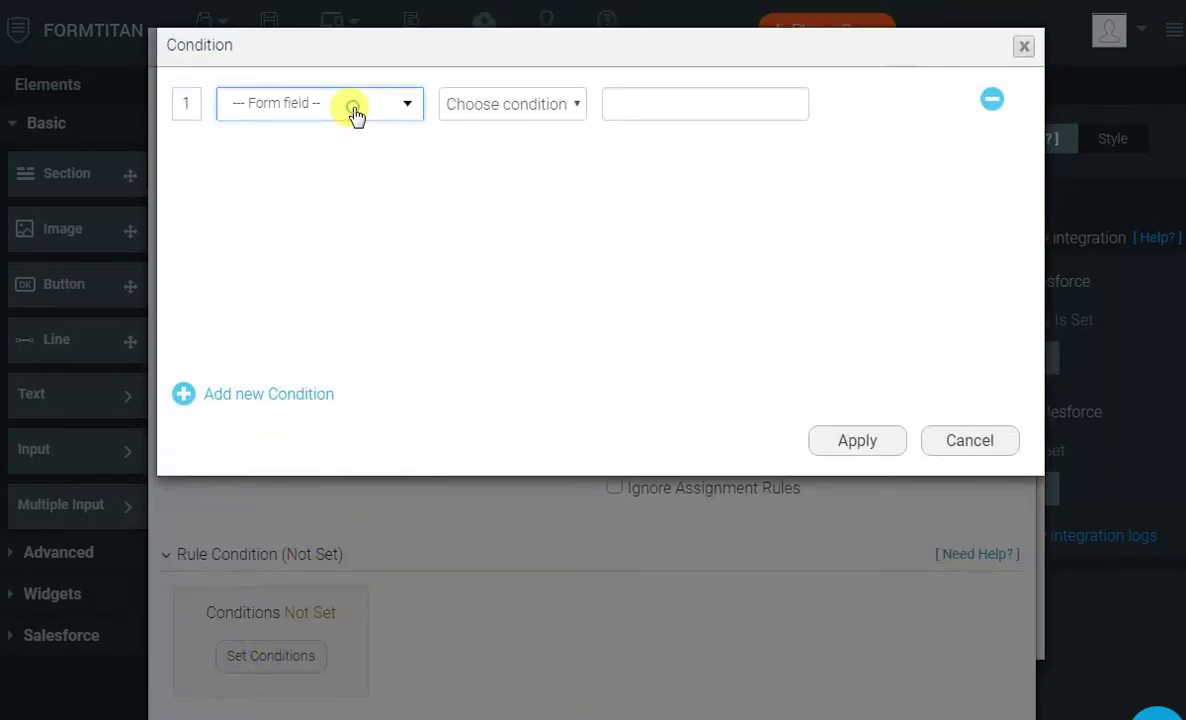
pyautogui.click(348, 110)
pyautogui.click(284, 247)
pyautogui.click(339, 106)
pyautogui.click(285, 260)
pyautogui.click(511, 97)
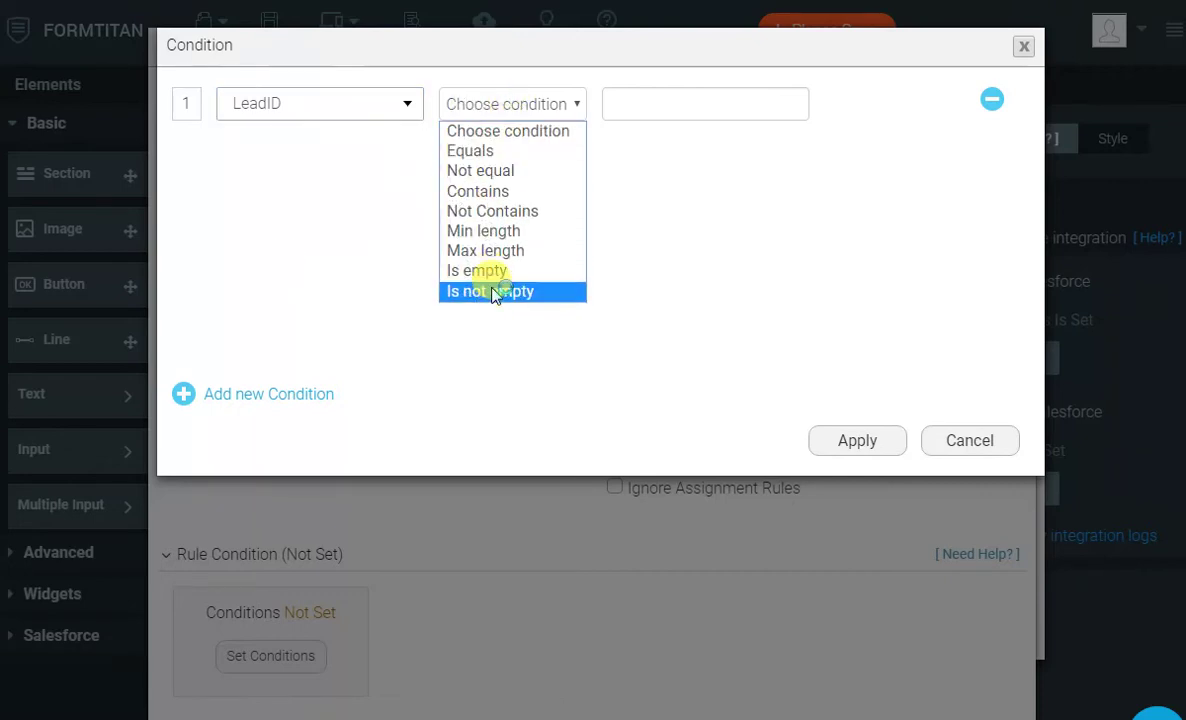
pyautogui.click(491, 290)
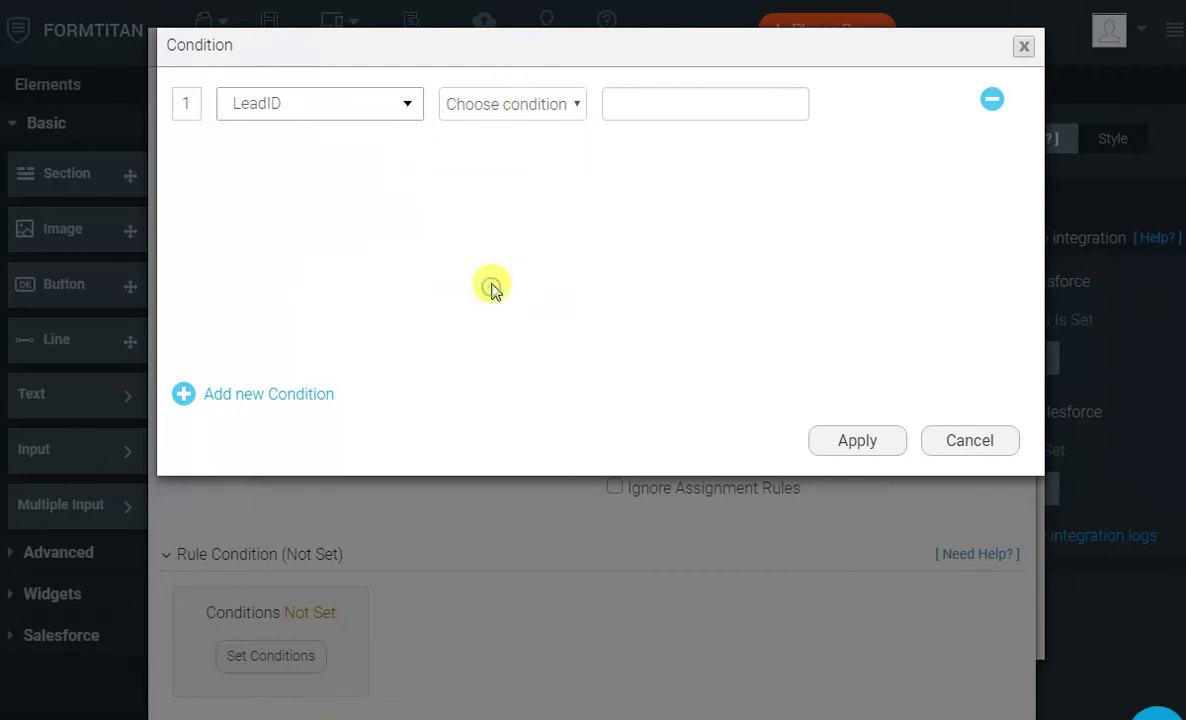
pyautogui.click(857, 441)
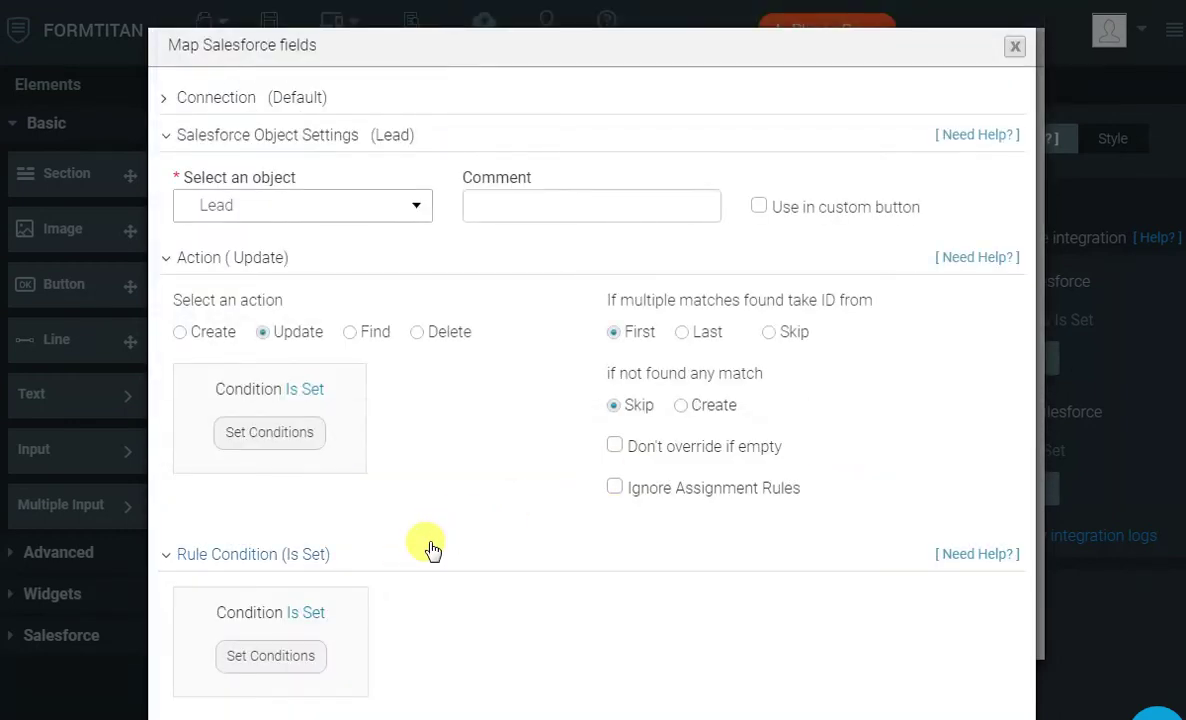
pyautogui.scroll(-2, 383, 607)
# Open the Lead field mapping, list rows by form fields, and map first name to First Name.
pyautogui.click(326, 560)
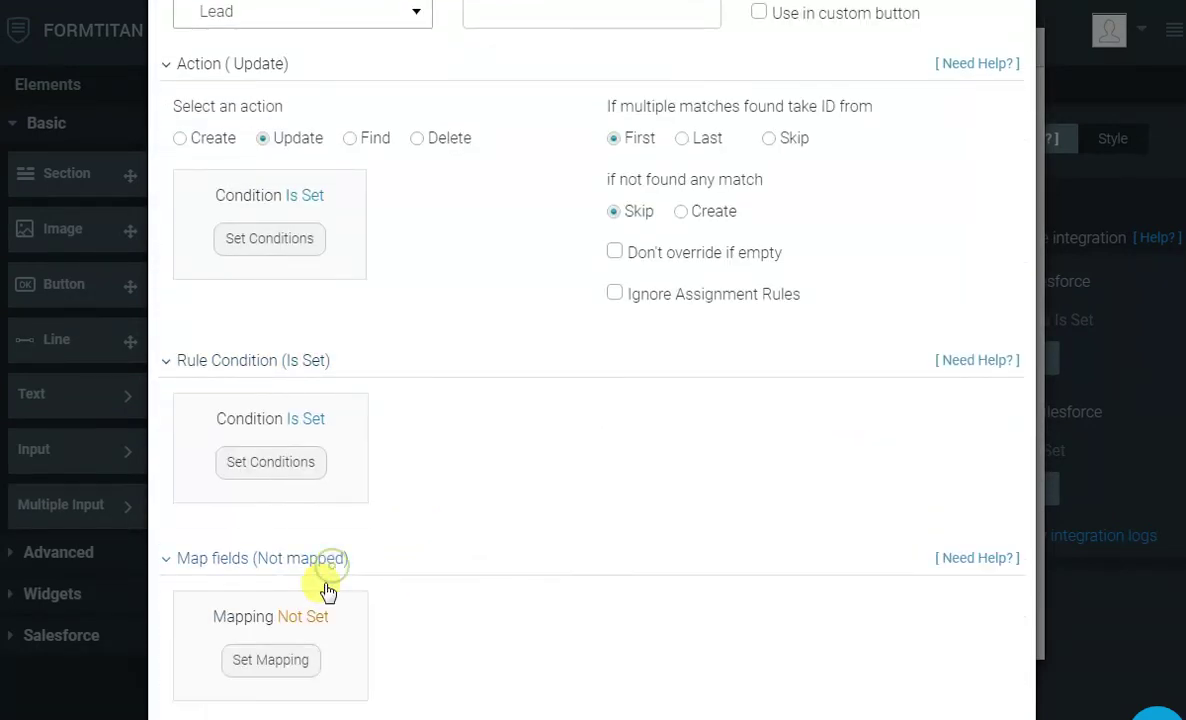
pyautogui.click(272, 660)
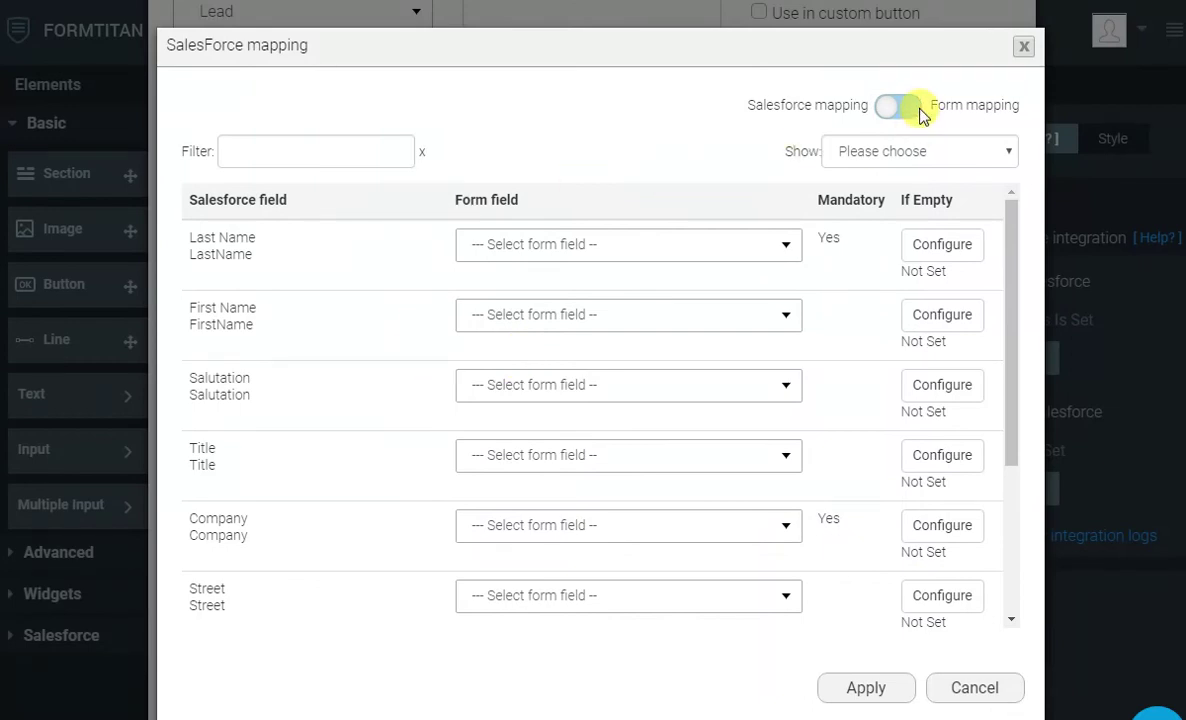
pyautogui.click(917, 108)
pyautogui.scroll(-4, 397, 442)
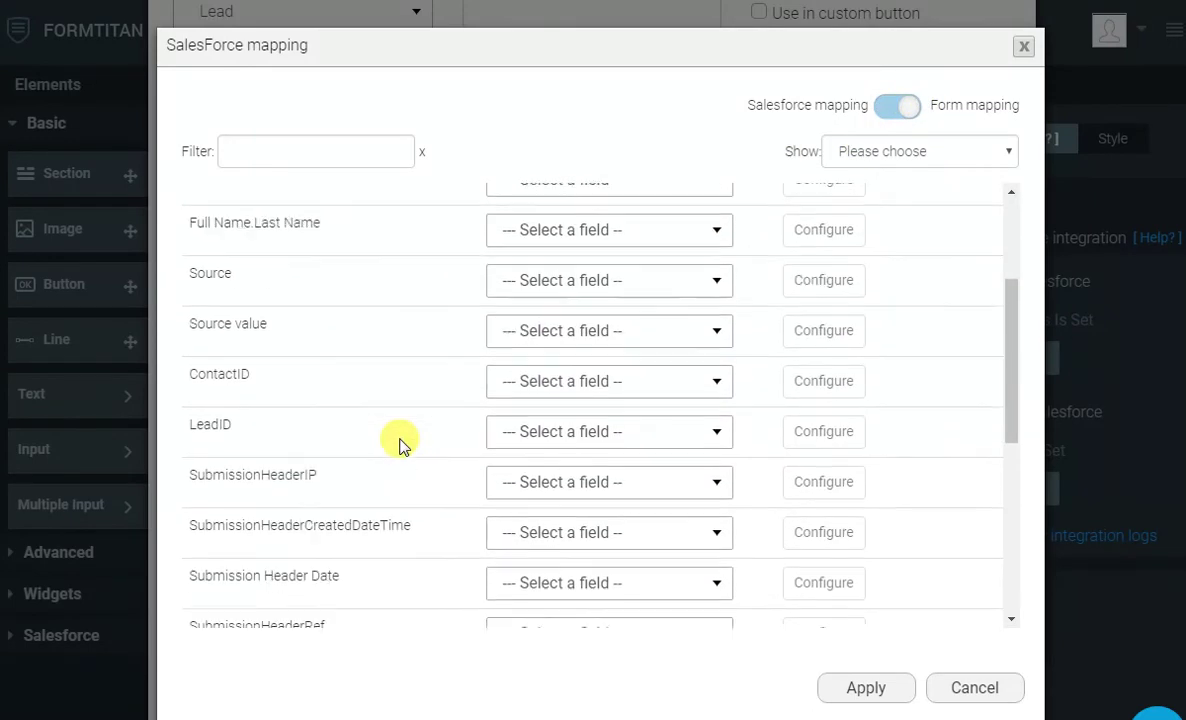
pyautogui.scroll(4, 397, 442)
pyautogui.click(558, 396)
pyautogui.write('fir')
pyautogui.press('Tab')
# Map last name to Last Name and Source to Lead Source, then apply and save.
pyautogui.write('ls')
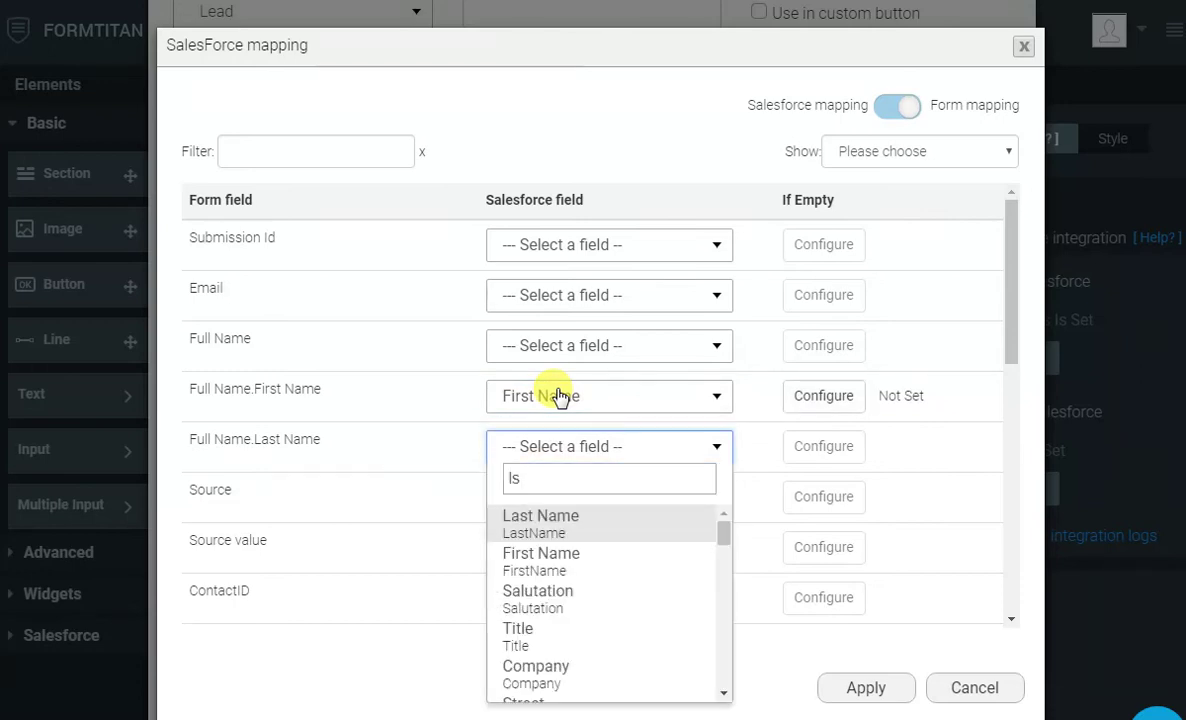
pyautogui.press('Return')
pyautogui.press('Tab')
pyautogui.write('sour')
pyautogui.press('Return')
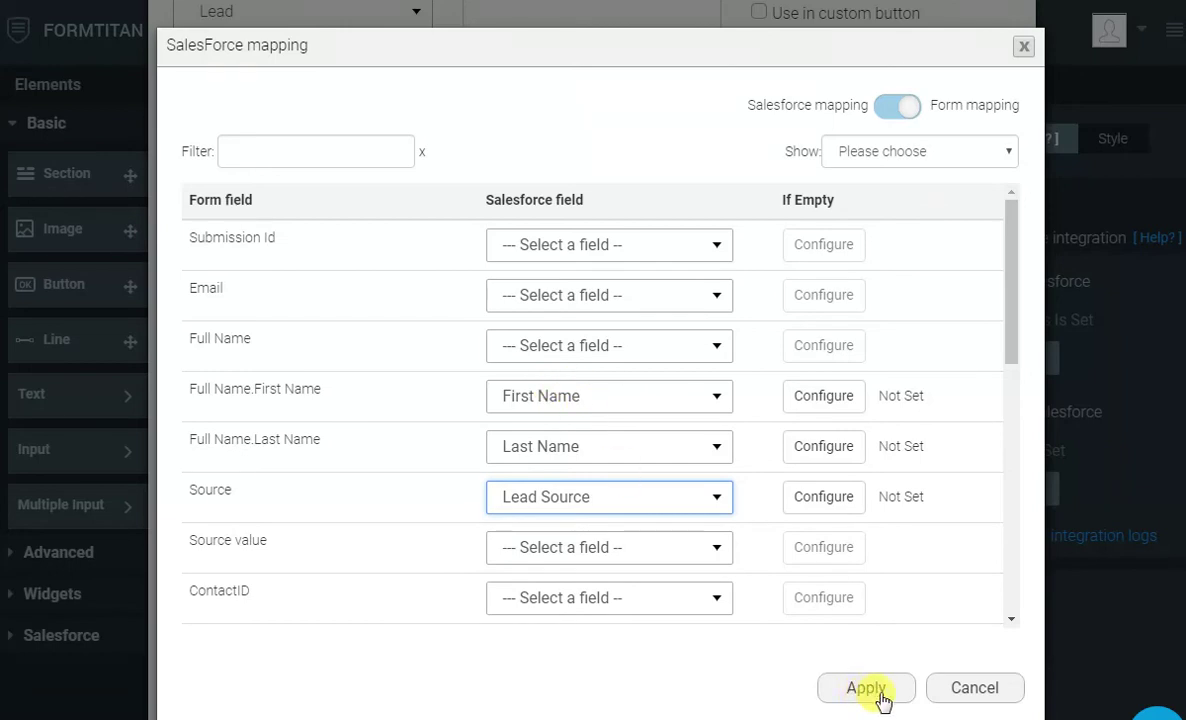
pyautogui.click(872, 690)
pyautogui.scroll(-3, 845, 622)
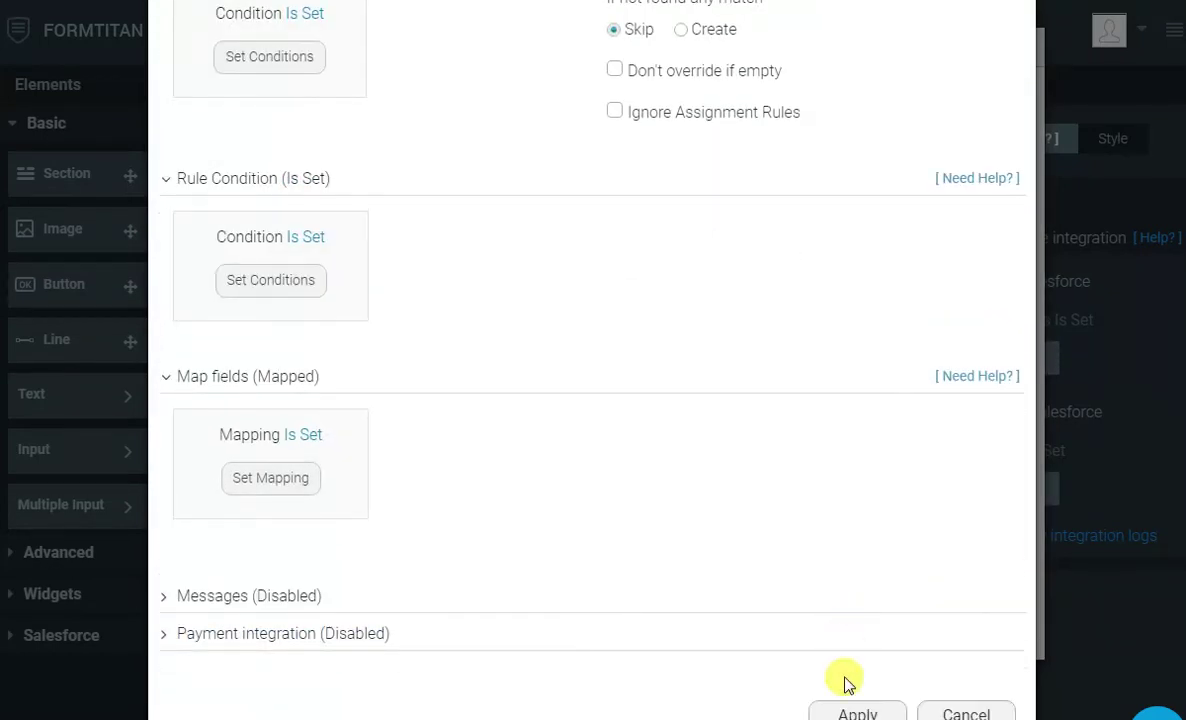
pyautogui.click(845, 707)
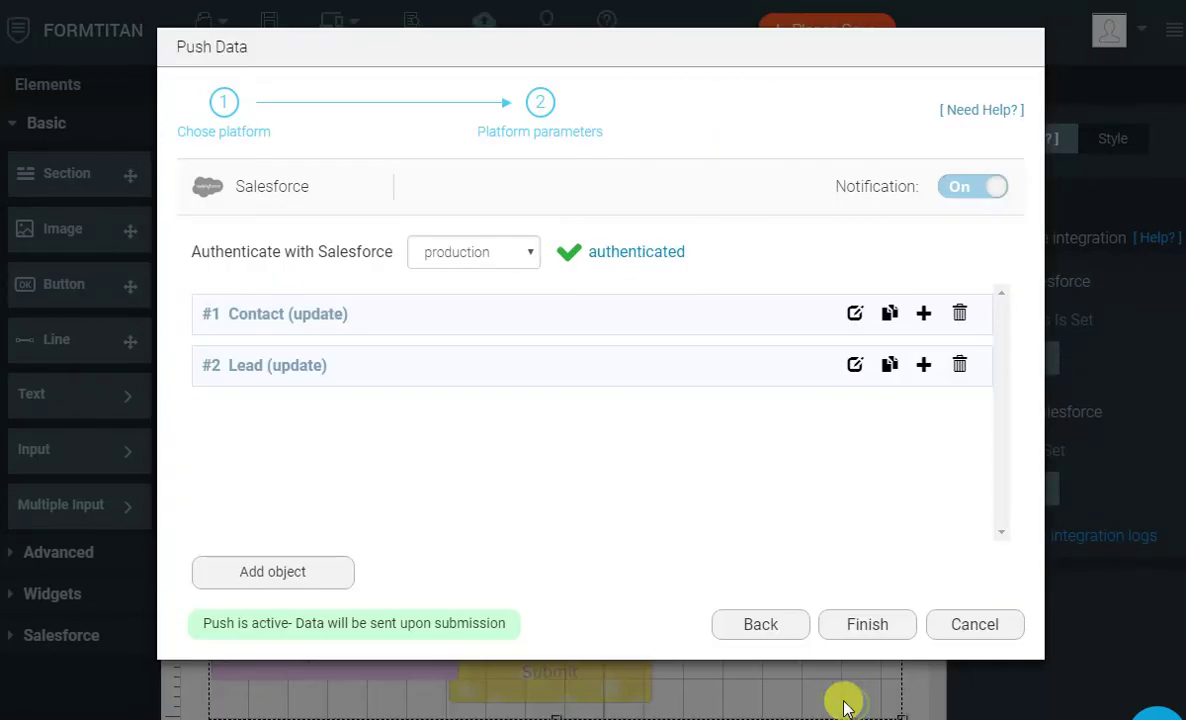
# Finish the Salesforce push setup, publish the form and open the live version.
pyautogui.click(853, 630)
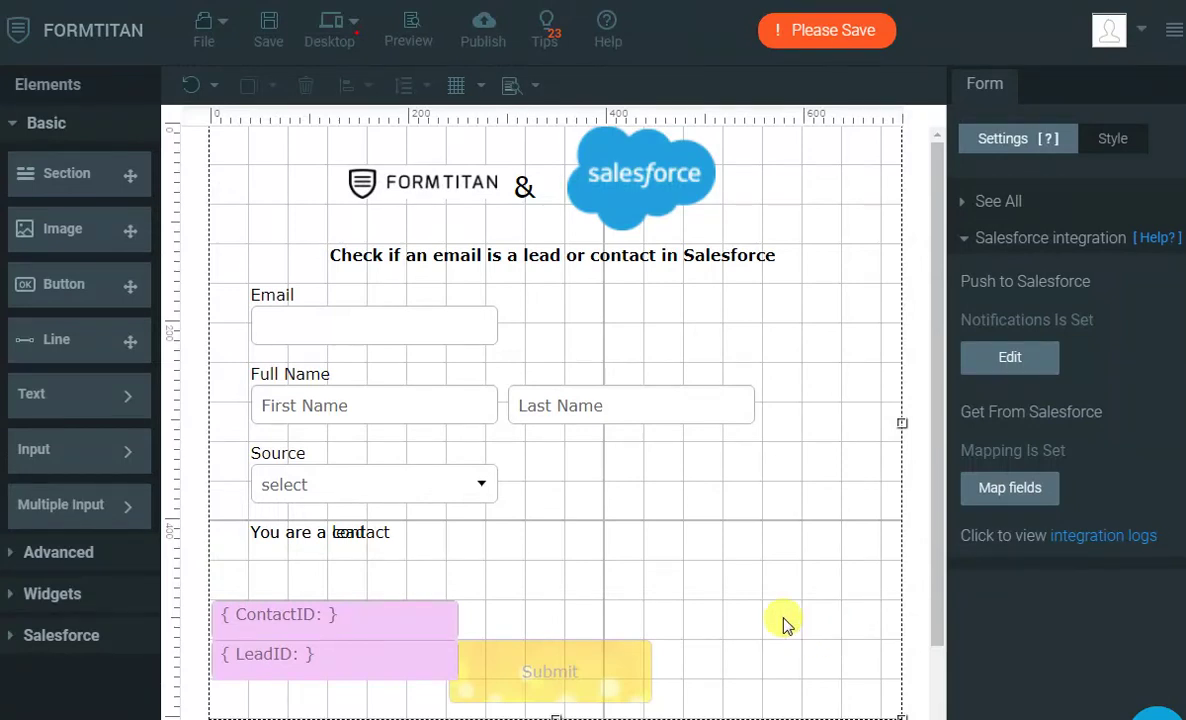
pyautogui.click(483, 38)
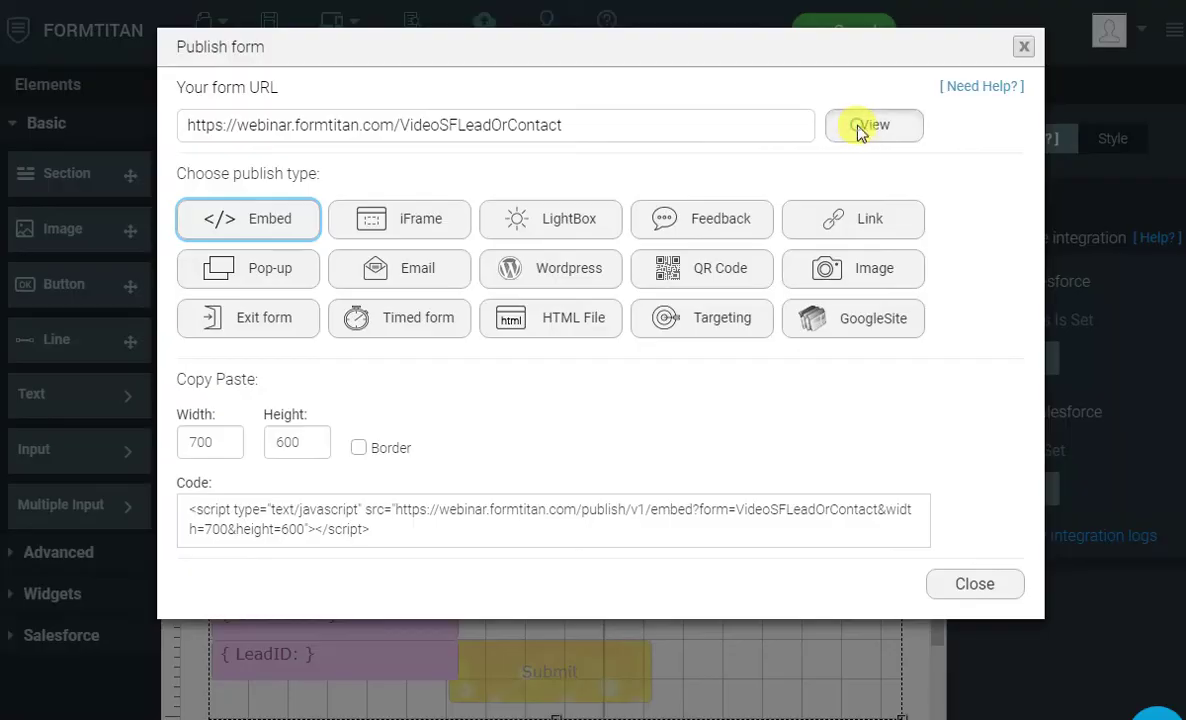
pyautogui.click(860, 132)
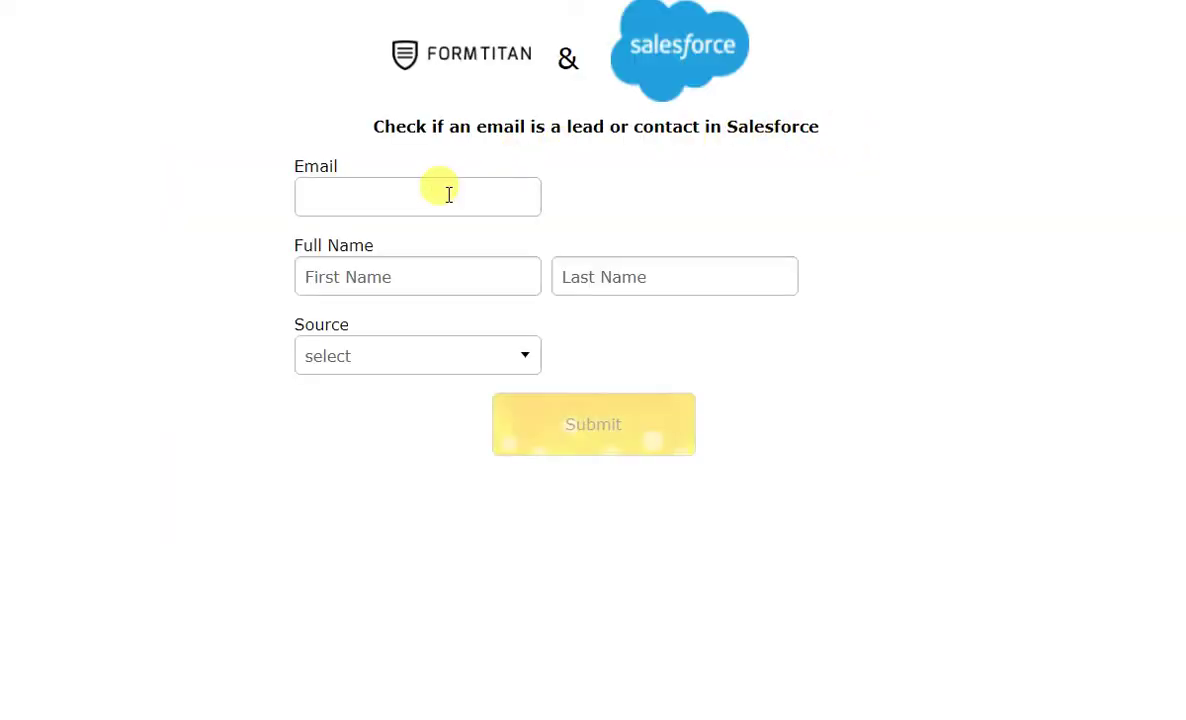
# Enter the existing contact's email, set Source to Web, and submit the form.
pyautogui.click(471, 194)
pyautogui.write('jane@doe.com')
pyautogui.click(574, 200)
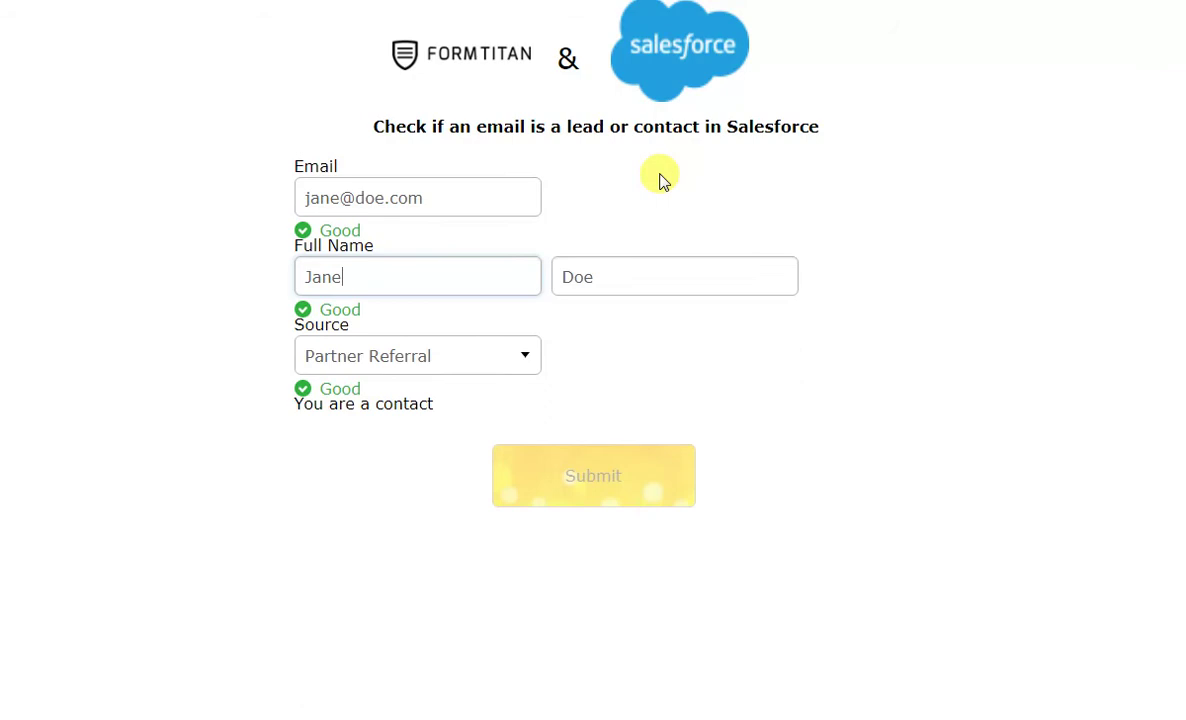
pyautogui.write('1')
pyautogui.click(464, 358)
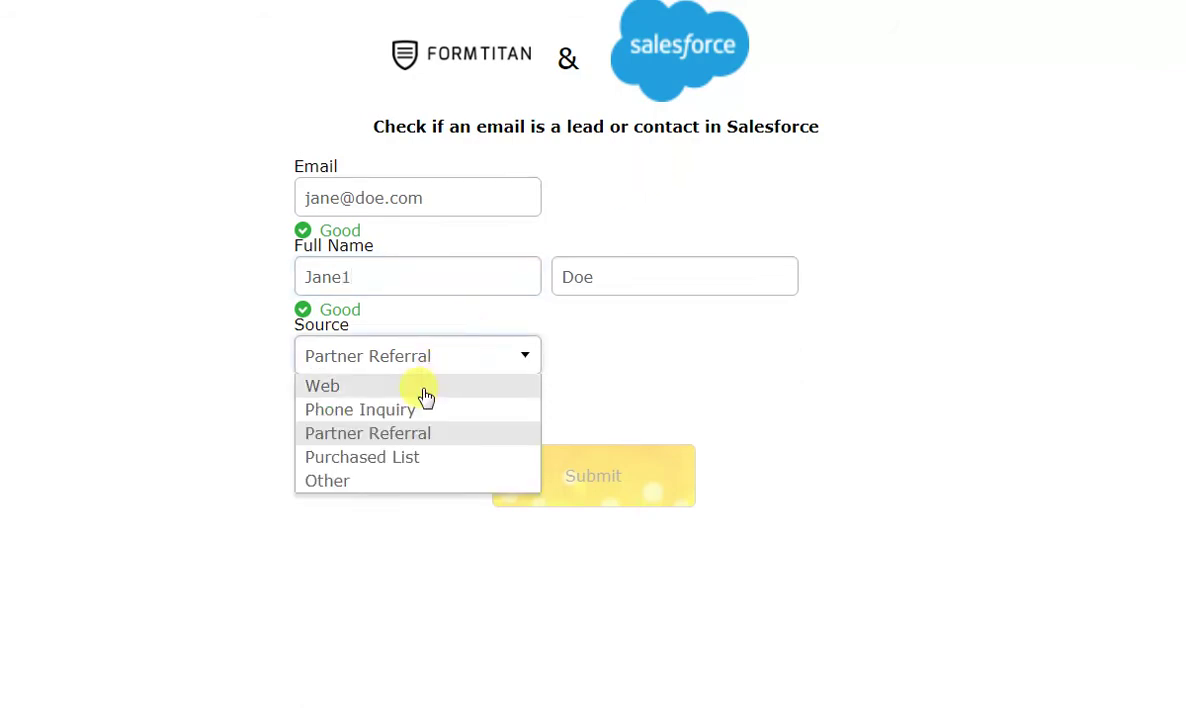
pyautogui.click(422, 386)
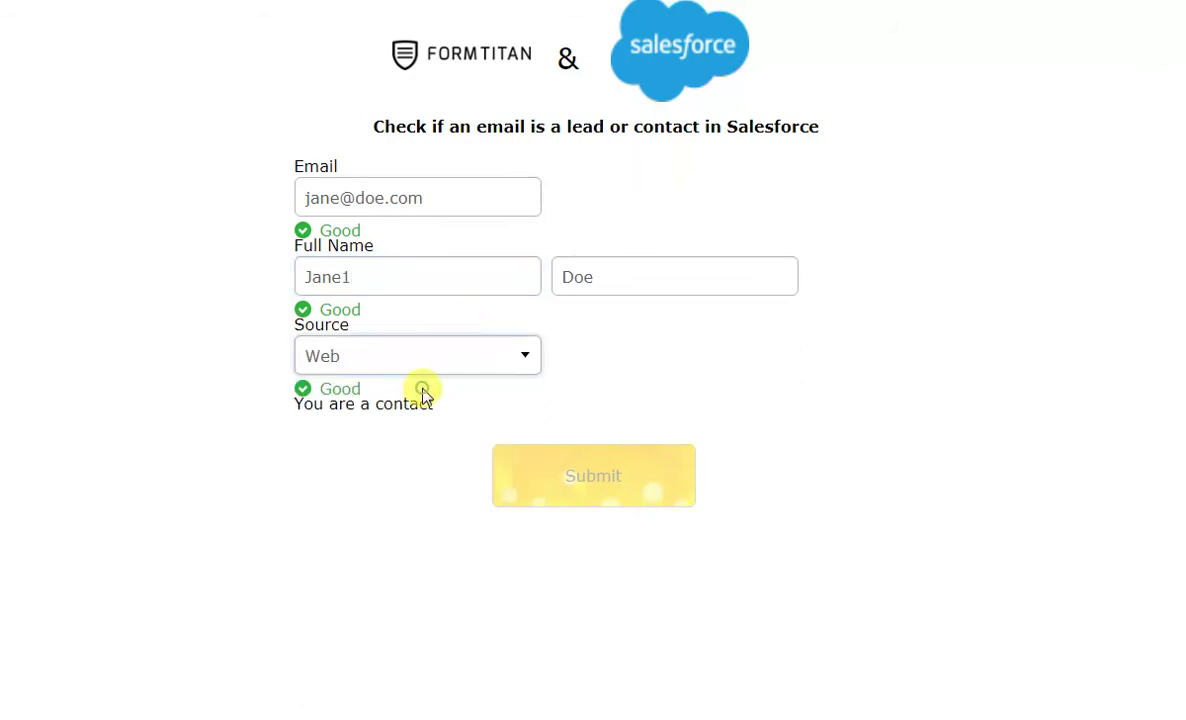
pyautogui.click(600, 490)
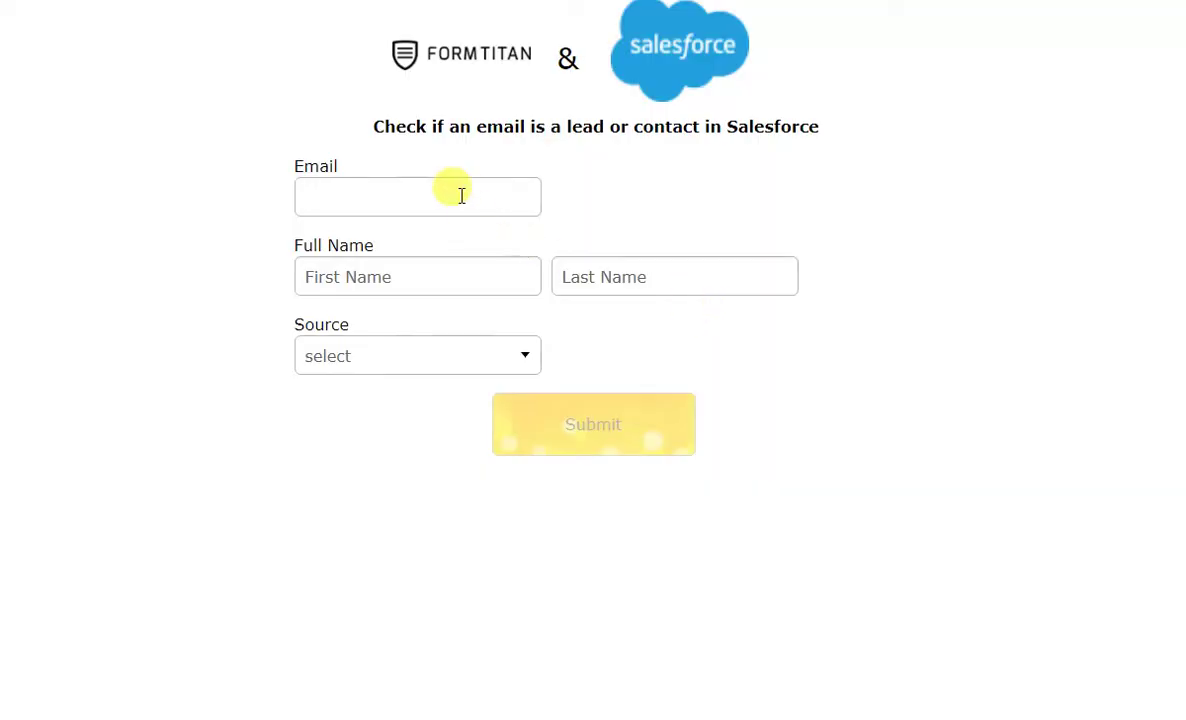
# Re-enter the contact's email and remove the stray '1' from the first name.
pyautogui.click(461, 195)
pyautogui.hotkey('ctrl', 'v')
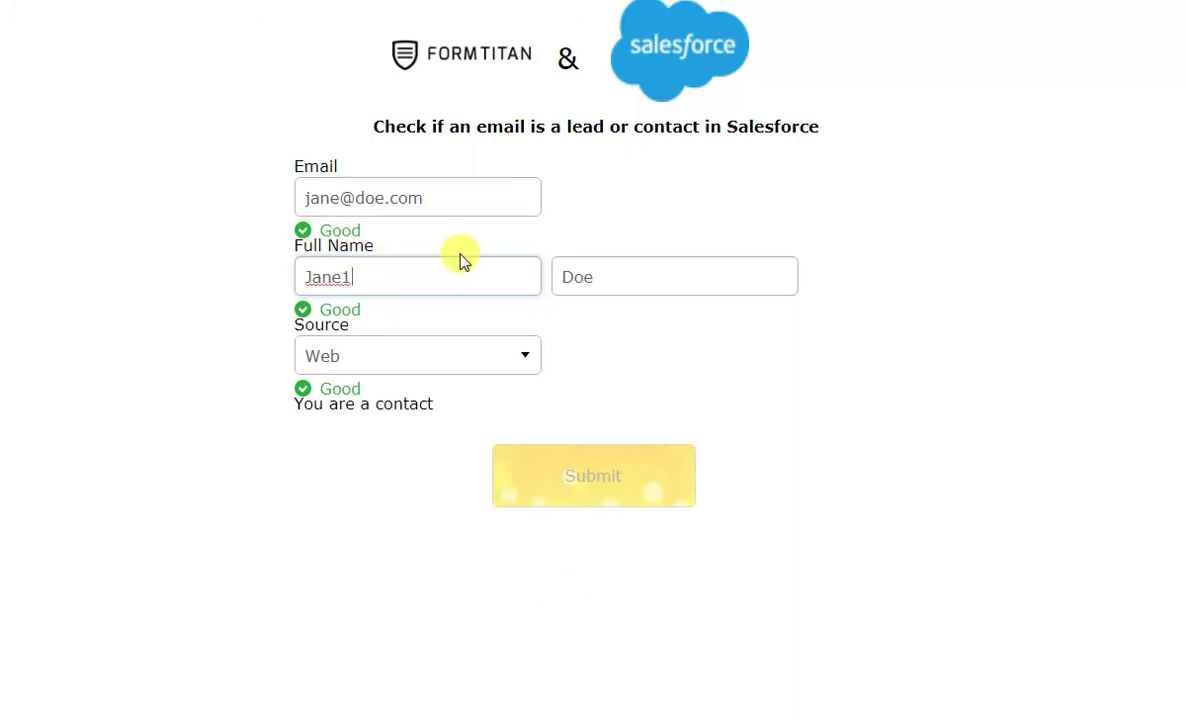
pyautogui.press('BackSpace')
# Resubmit the corrected contact details, then enter the existing lead's email in the live form.
pyautogui.click(573, 471)
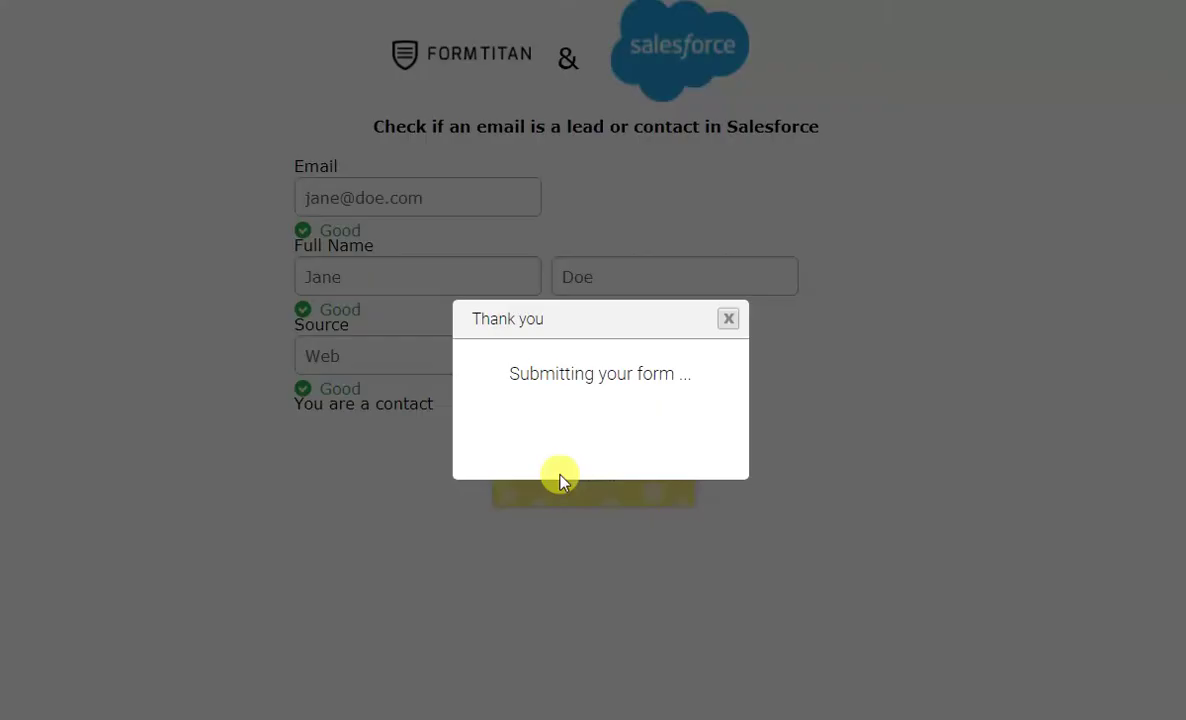
pyautogui.click(728, 319)
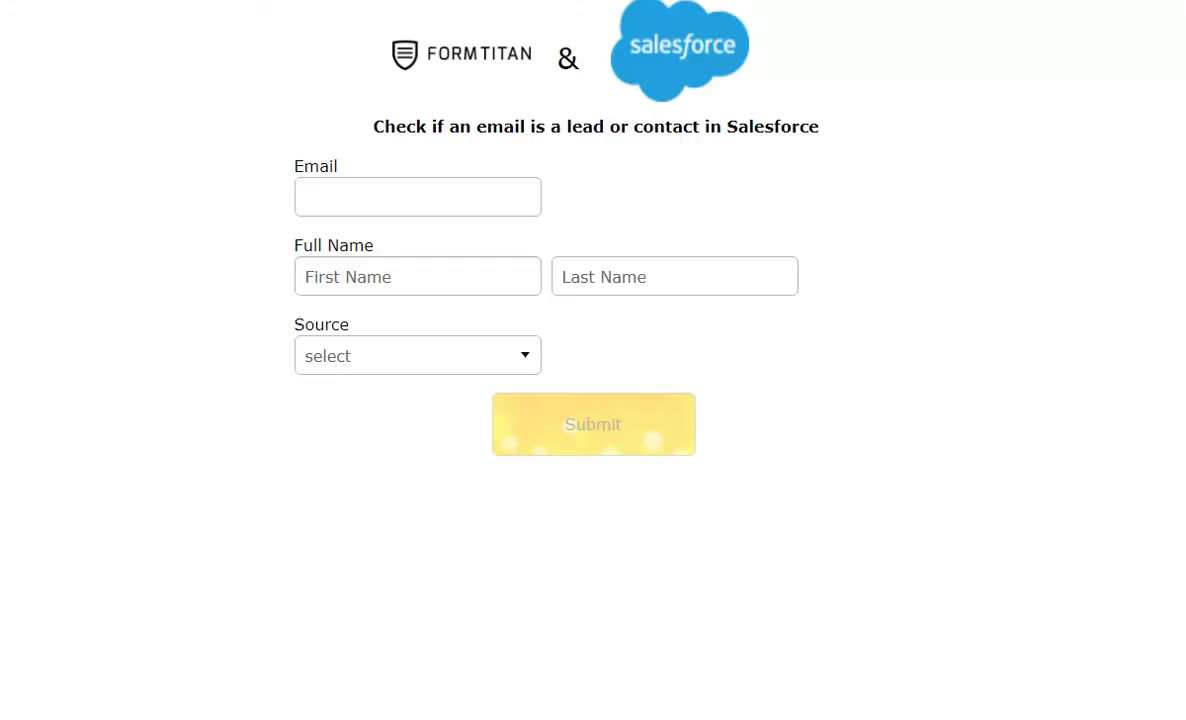
pyautogui.click(462, 185)
pyautogui.write('john@smith.com')
pyautogui.press('Tab')
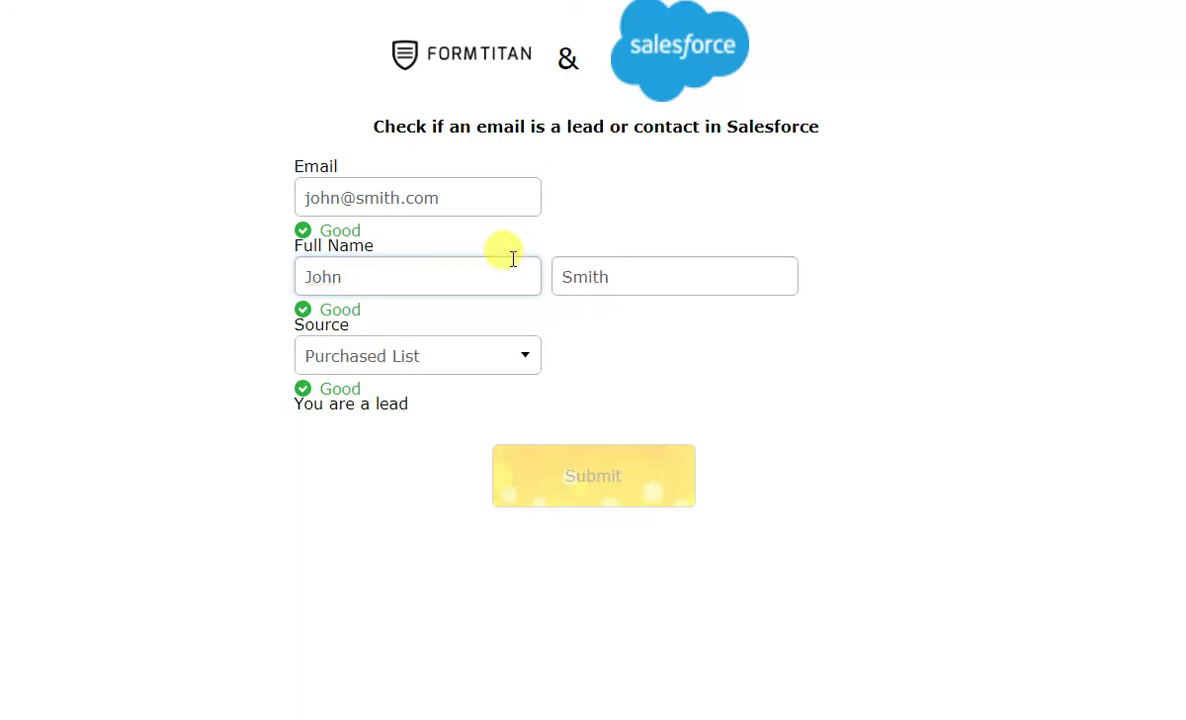
# Change Source to Phone Inquiry, submit, and re-enter the lead's email to check it reloads.
pyautogui.click(437, 345)
pyautogui.click(394, 411)
pyautogui.click(605, 483)
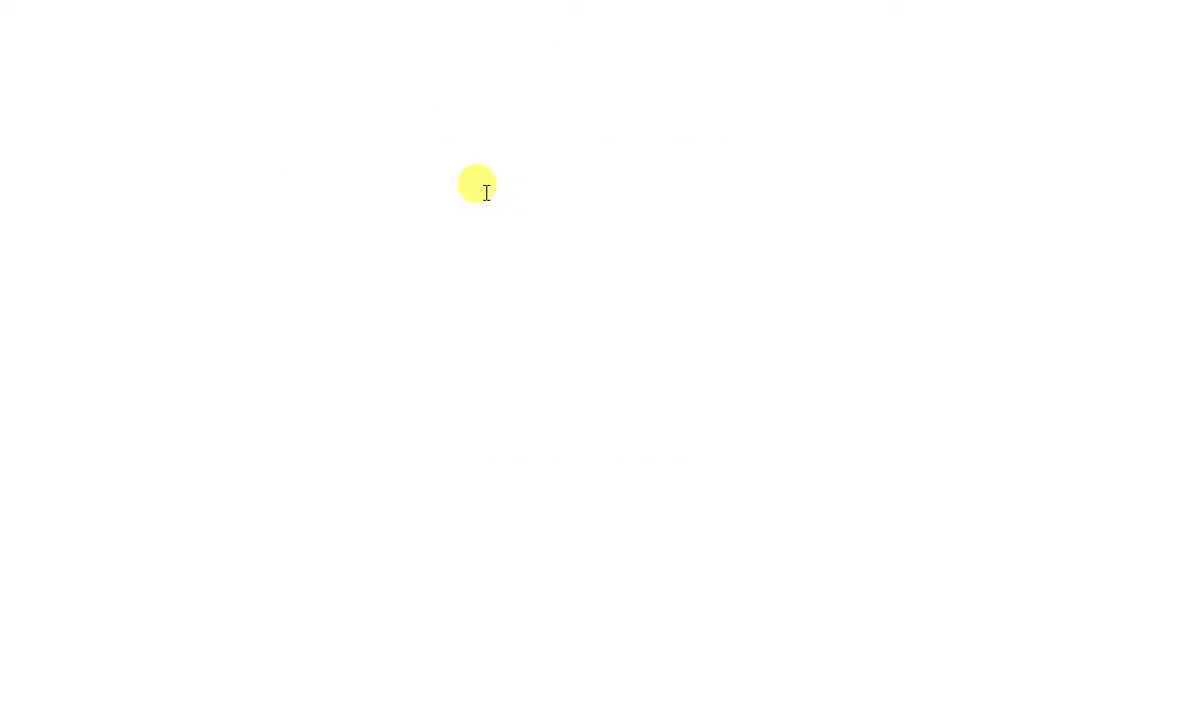
pyautogui.click(490, 192)
pyautogui.hotkey('ctrl', 'v')
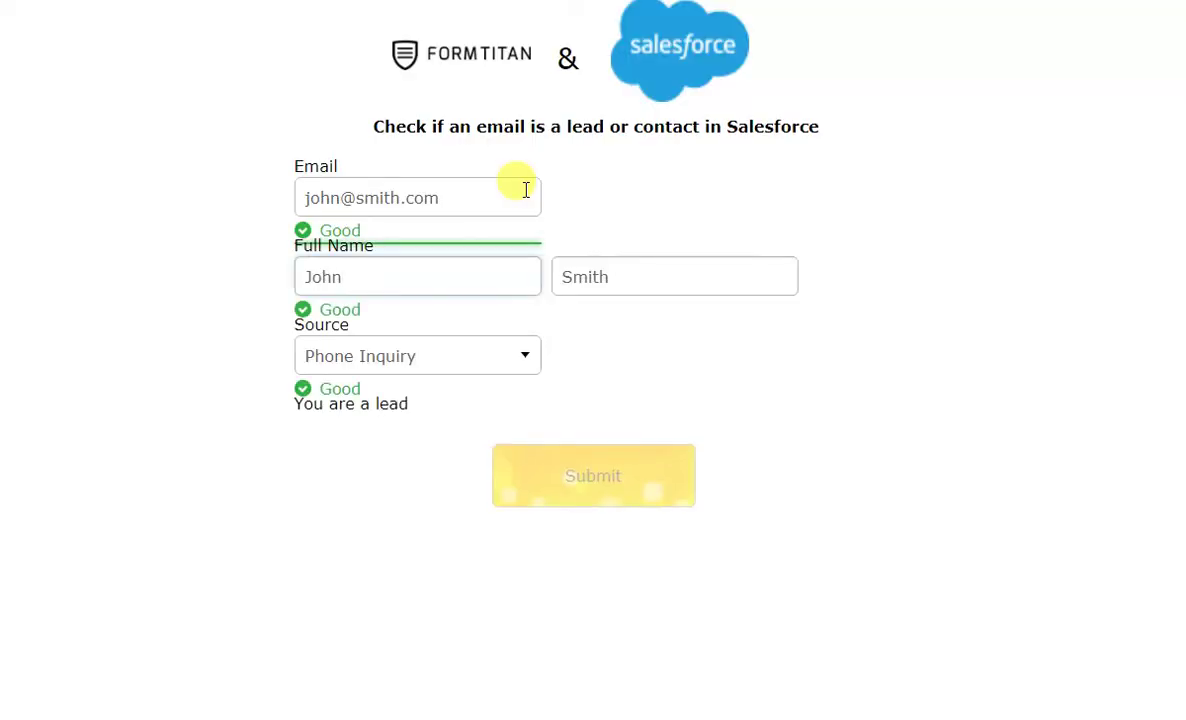